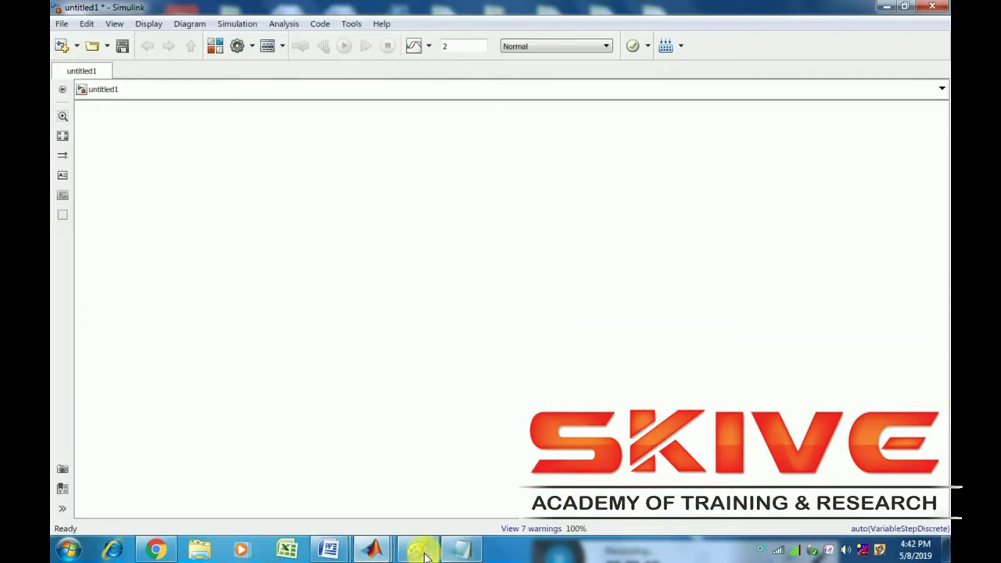
Bring the 'Untitled - Notepad' VSI notes to the front, over the empty untitled1 model
left_click(463, 549)
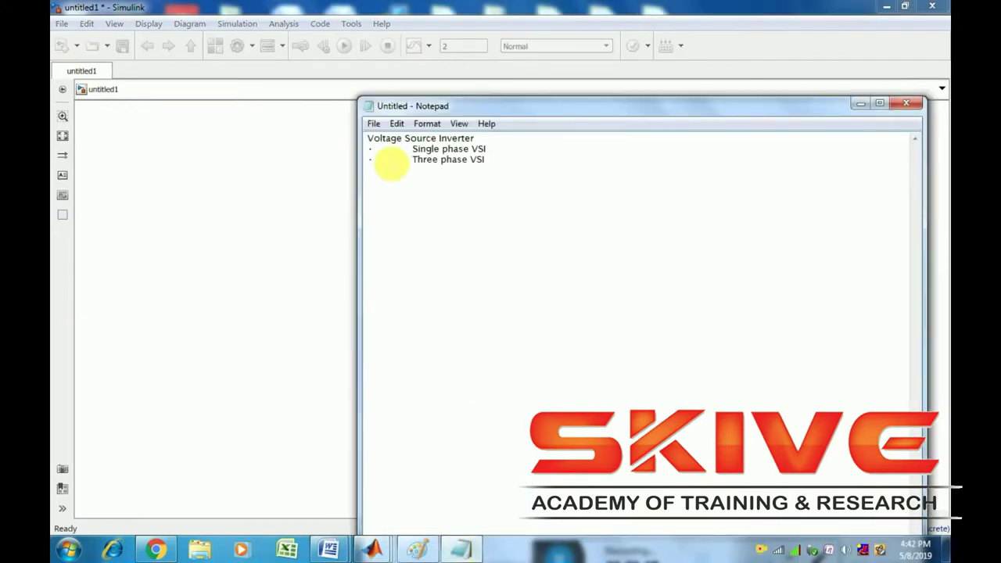
Highlight the 'Voltage Source Inverter' heading and the Single phase VSI line, shifting the window aside
left_click_drag(369, 141, 478, 139)
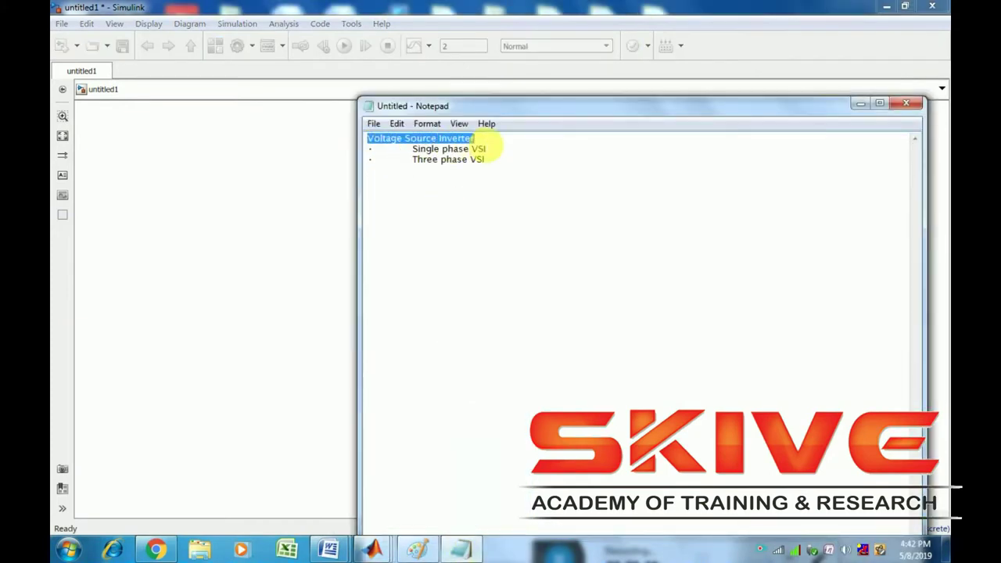
left_click(493, 147)
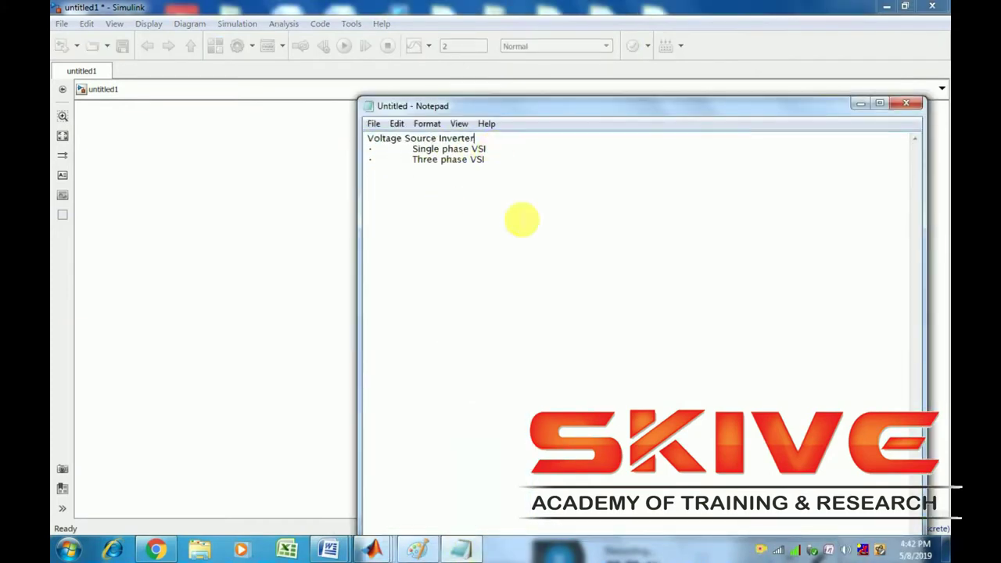
left_click_drag(672, 111, 688, 148)
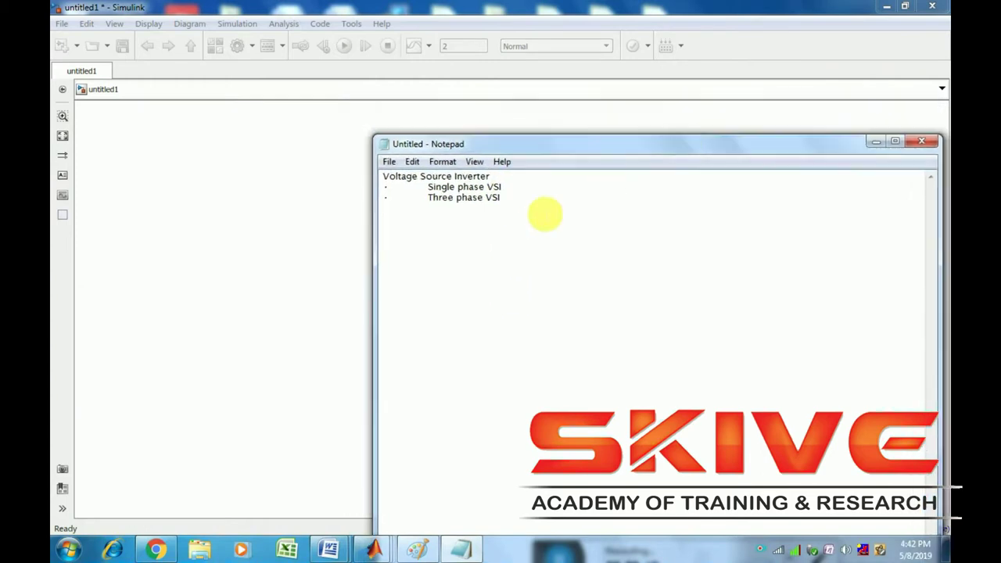
left_click_drag(423, 186, 518, 191)
left_click(527, 205)
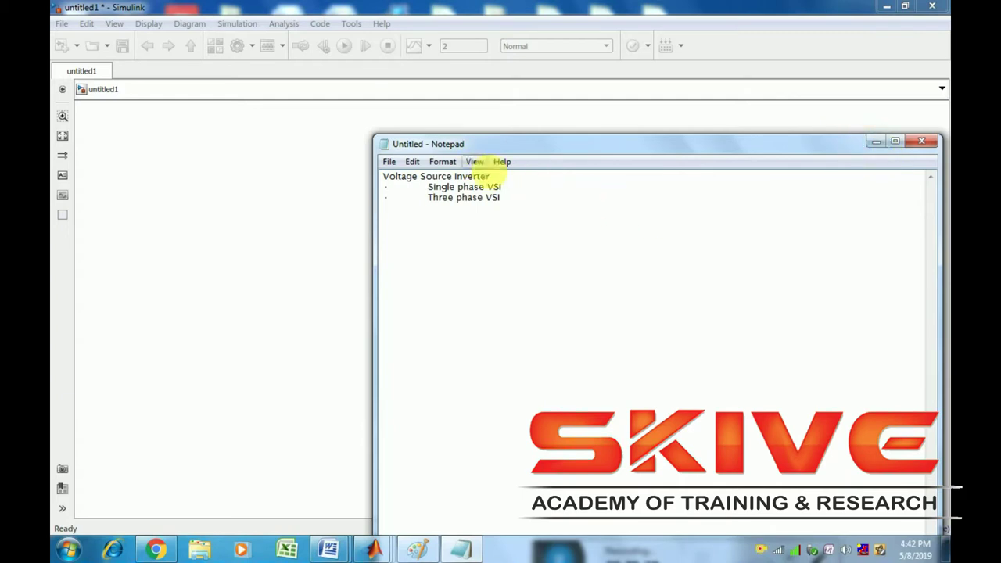
Hide the notes, run the single-phase inverter, and zoom into the Scope's output voltage
left_click(875, 143)
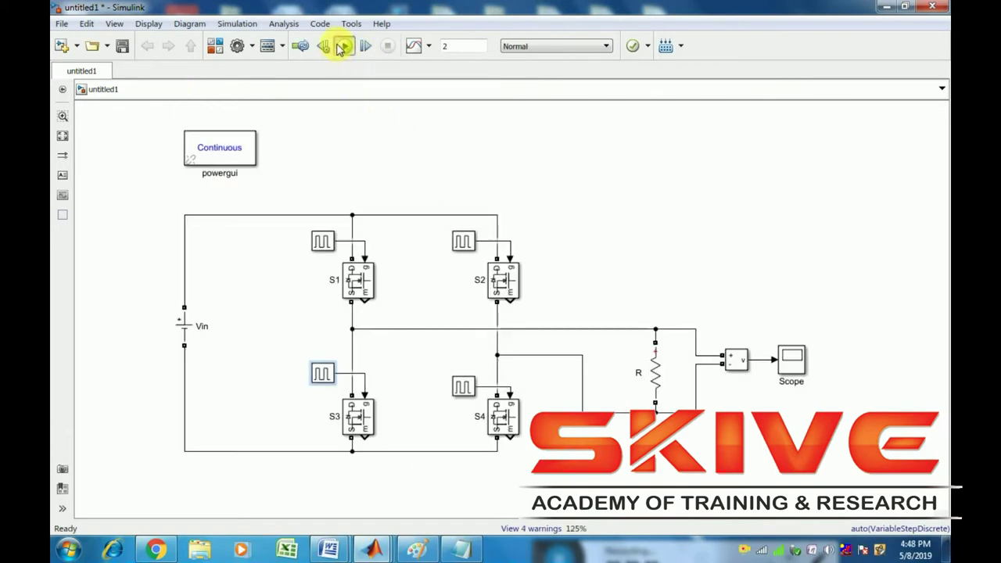
left_click(342, 48)
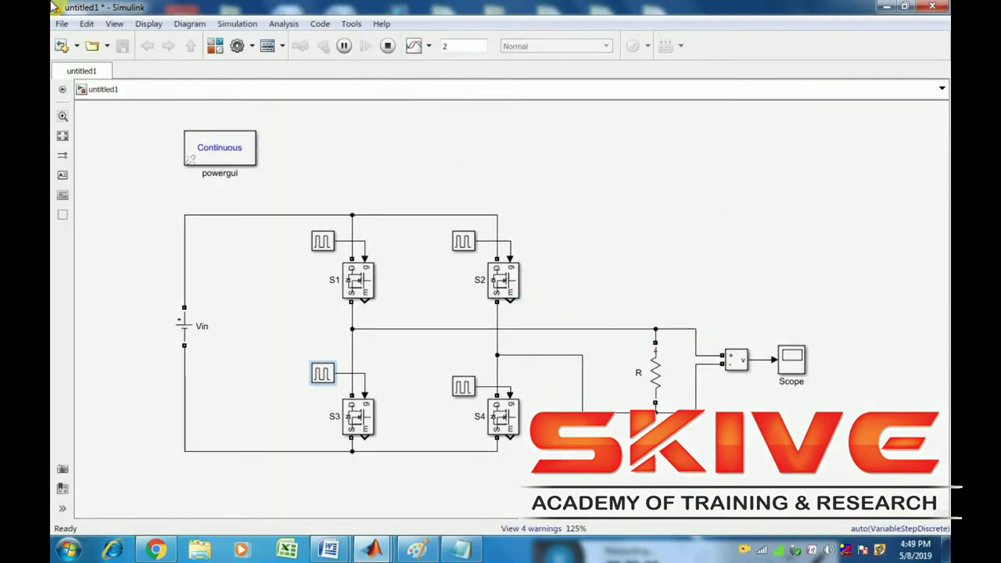
double_click(792, 358)
left_click_drag(436, 160, 542, 152)
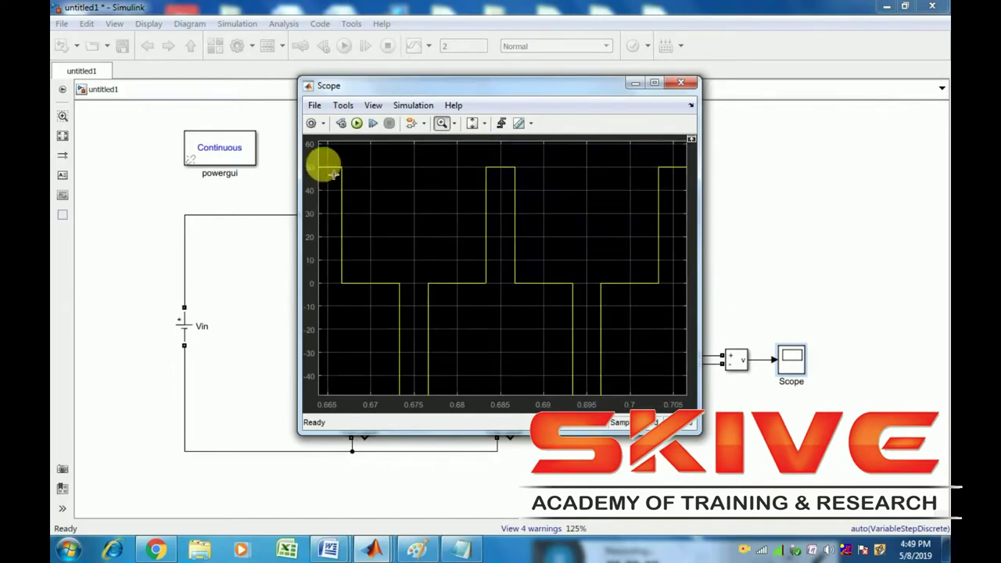
Close the Scope, review the stepped output voltage once more, and close it again
left_click(691, 88)
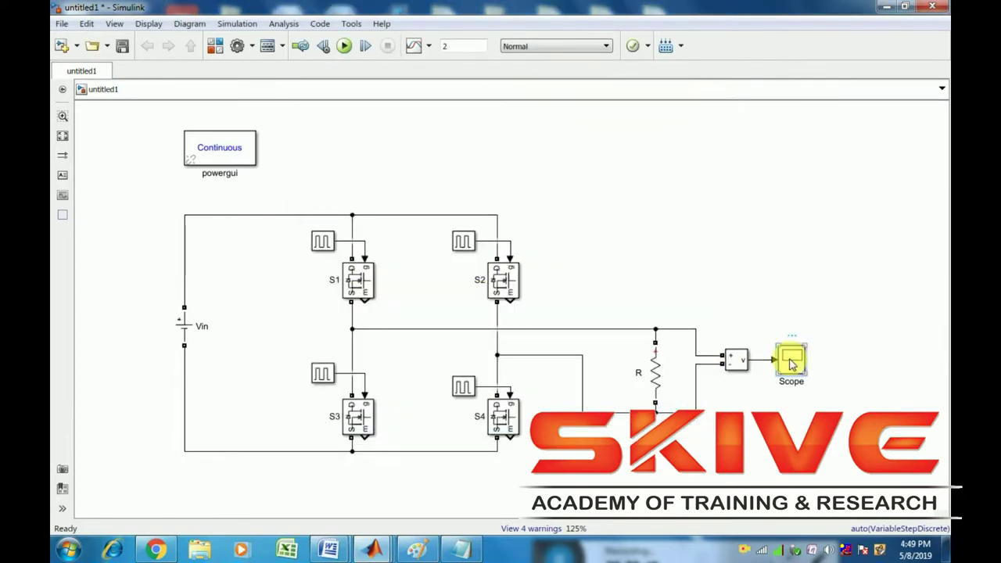
double_click(791, 362)
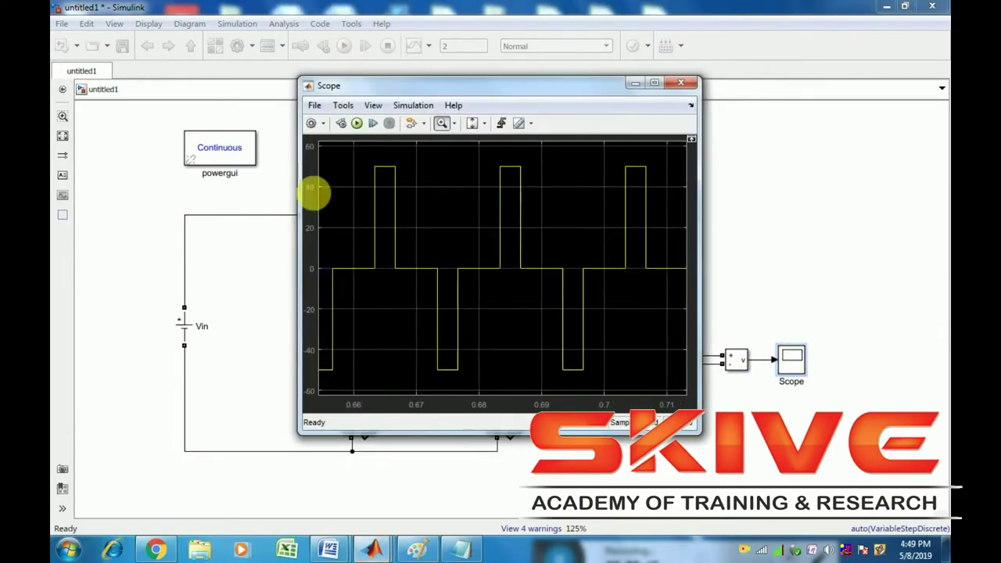
left_click(682, 87)
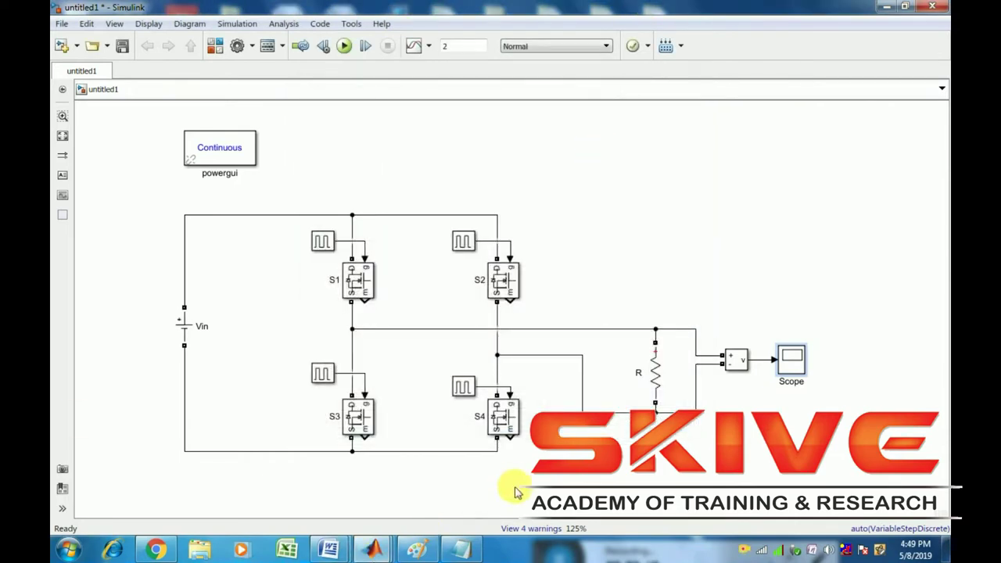
Bring the notes back and highlight the Three phase VSI line as the next topic
mouse_move(375, 550)
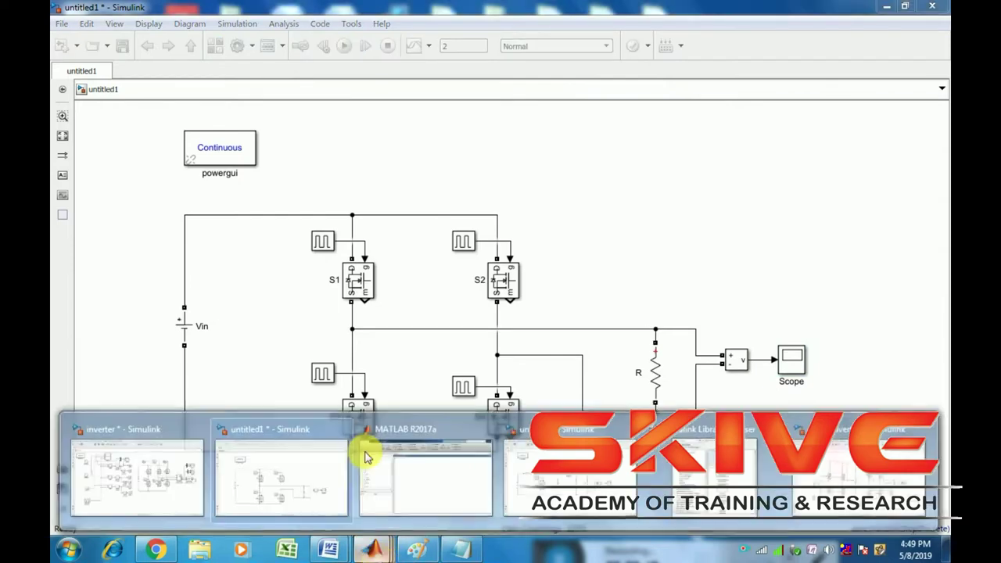
mouse_move(463, 552)
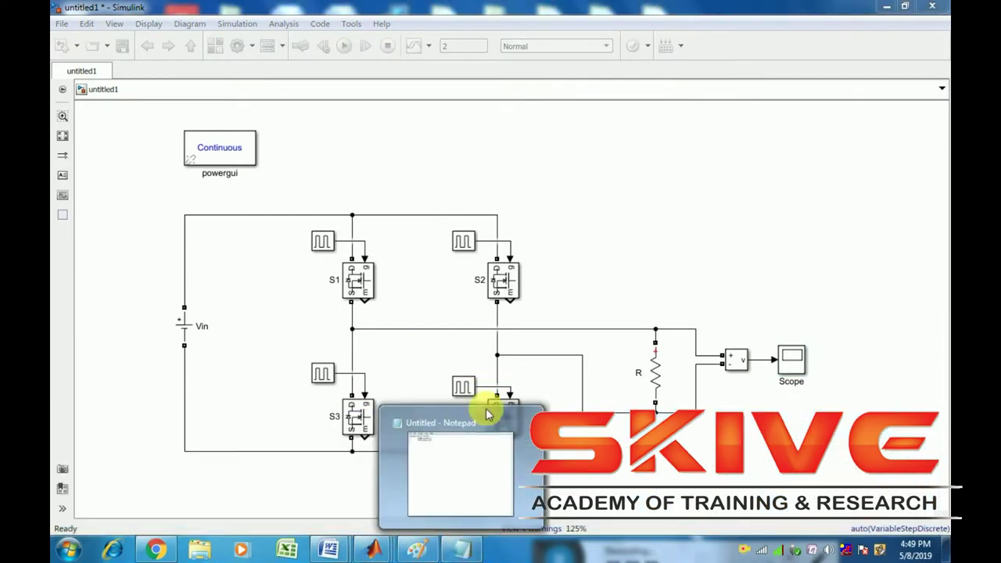
left_click(476, 434)
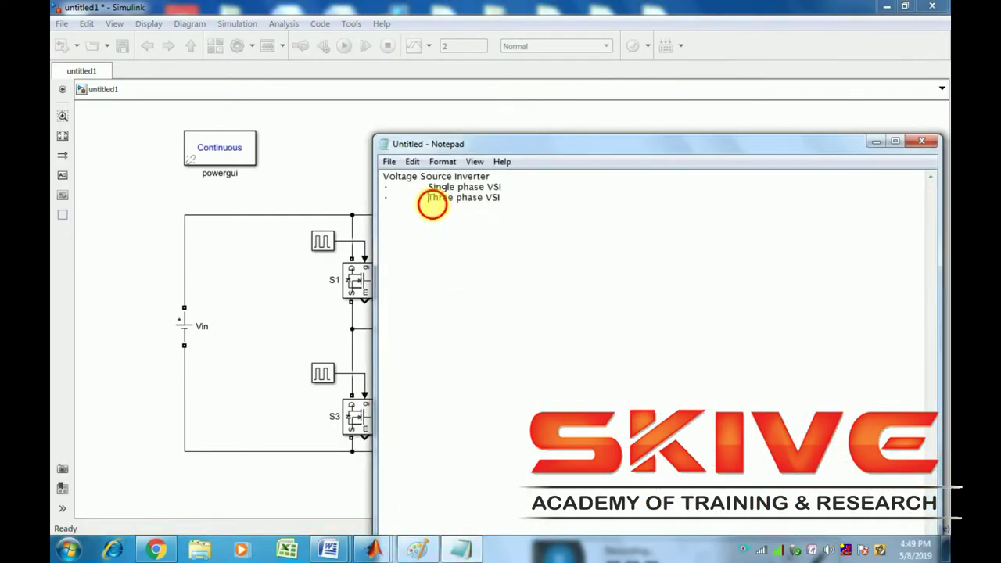
left_click_drag(429, 199, 513, 205)
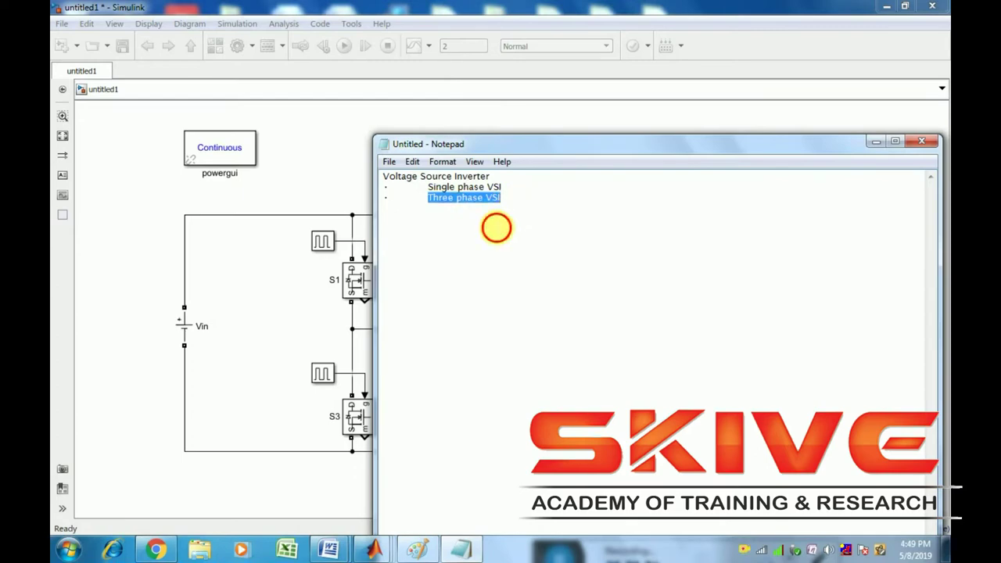
left_click(491, 215)
Reposition the notes, then clear the Sine Wave block's Frequency value in the three-phase model
left_click_drag(519, 150, 498, 194)
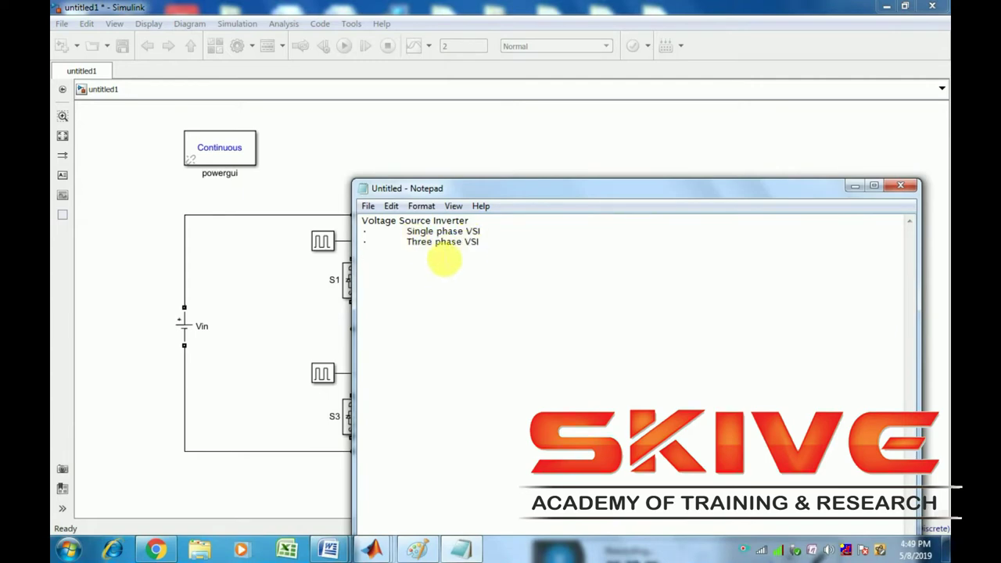
left_click_drag(479, 243, 417, 249)
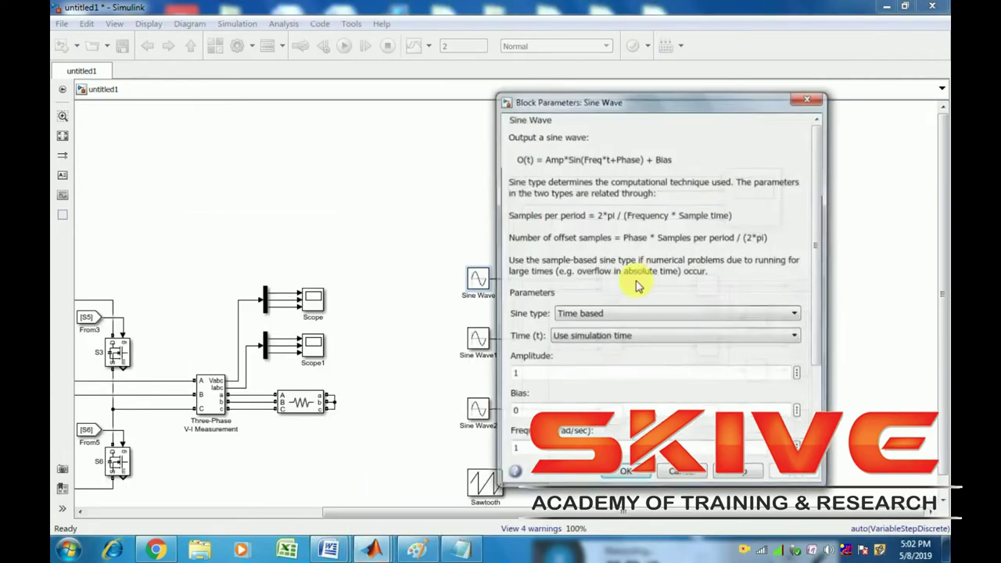
scroll(637, 284, "down", 5)
key("BackSpace")
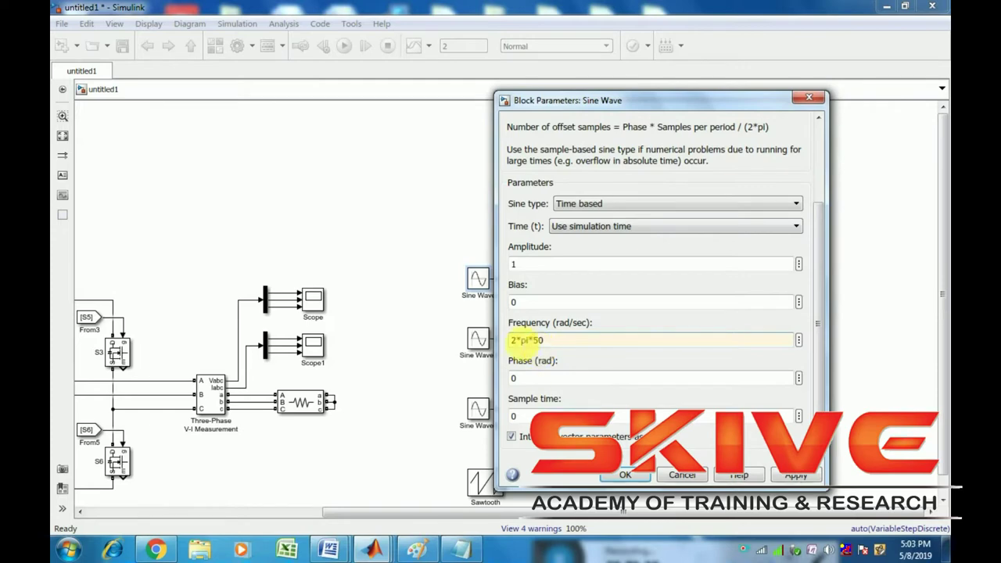
Apply 2*pi*50 to Sine Wave, then give Sine Wave1 frequency 2*pi*50 and phase 2*pi/3
left_click(794, 475)
left_click(628, 475)
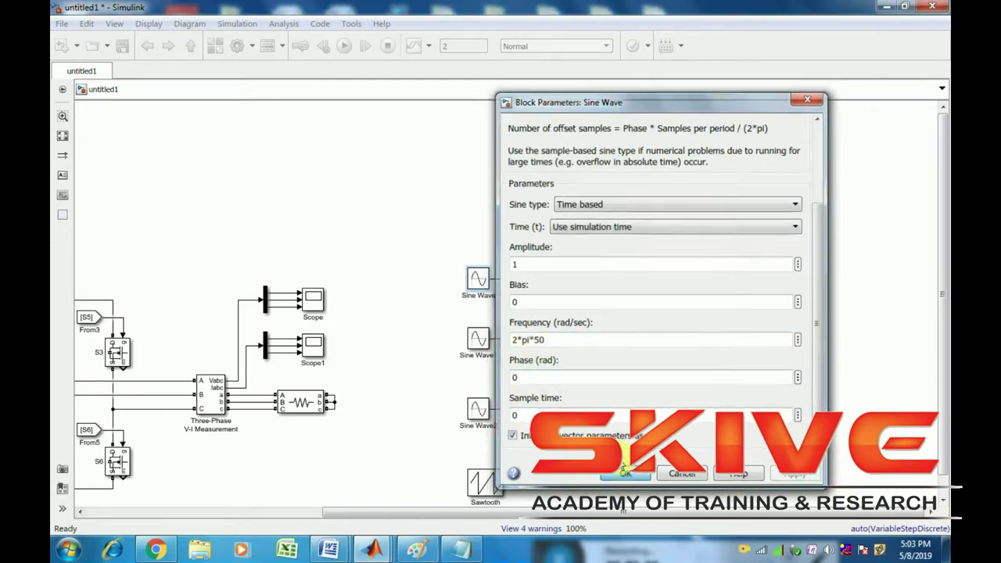
double_click(478, 338)
scroll(610, 407, "down", 3)
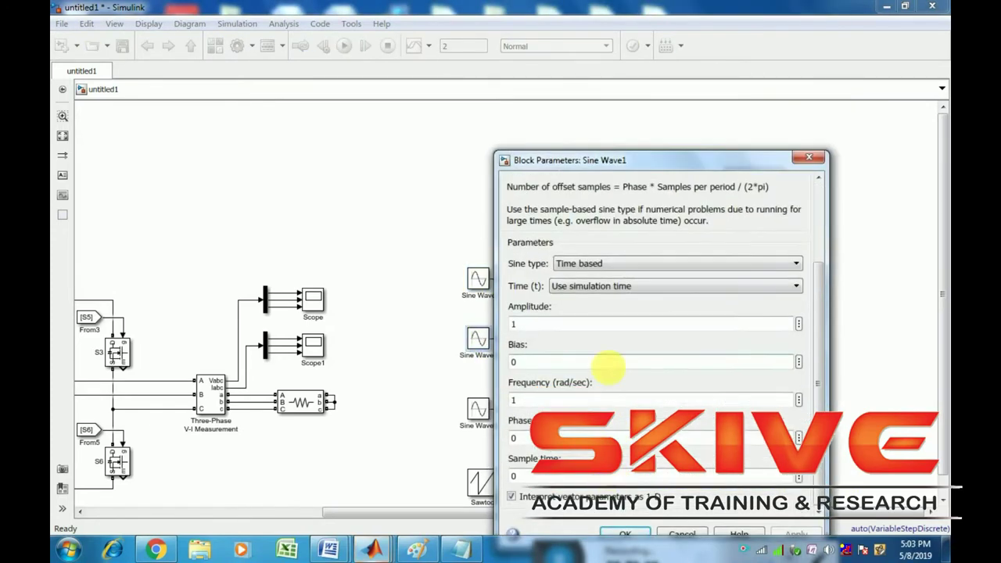
left_click(625, 534)
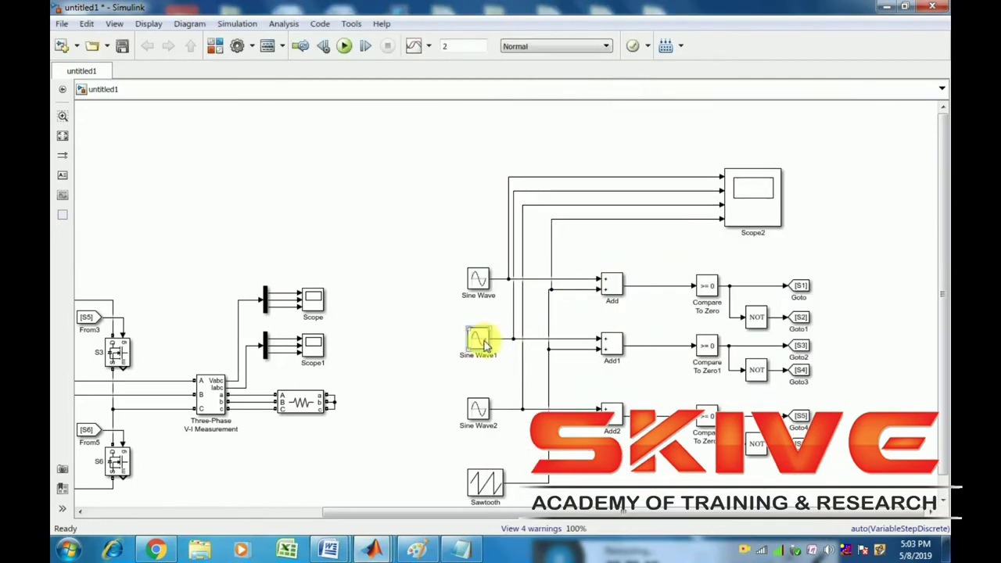
double_click(477, 339)
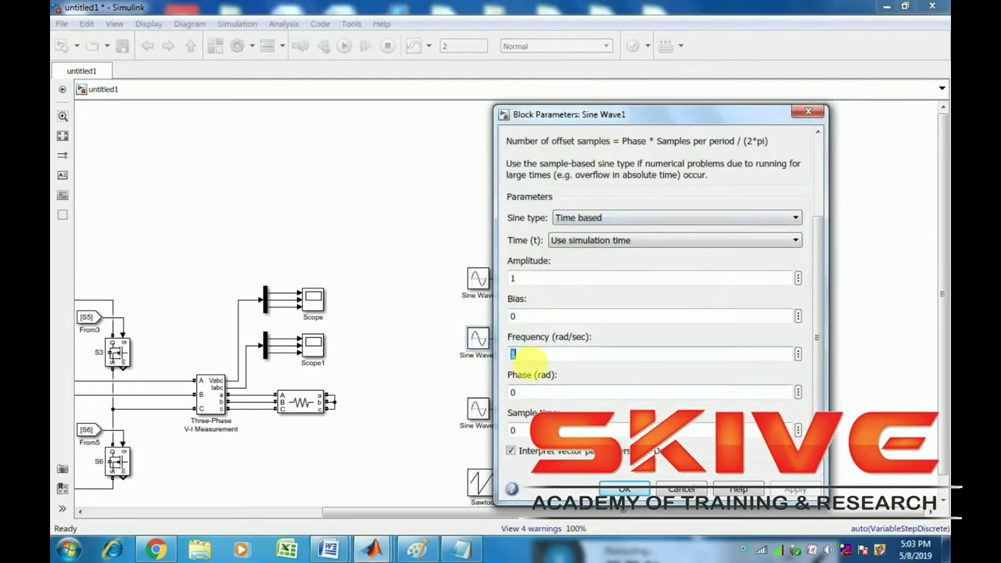
key("BackSpace")
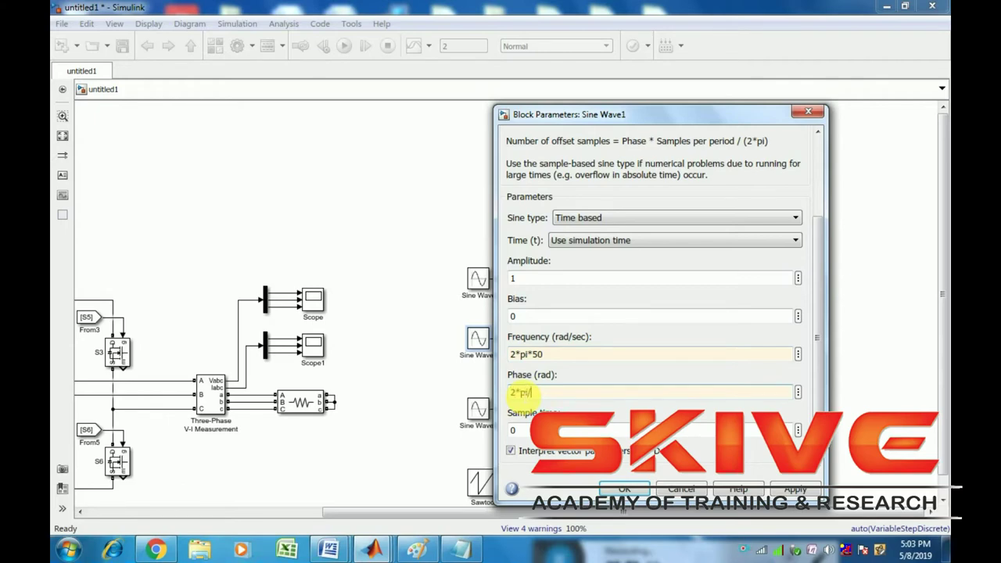
left_click(624, 489)
Set Sine Wave2's frequency to 2*pi*50 and its phase to -2*pi/3
double_click(485, 413)
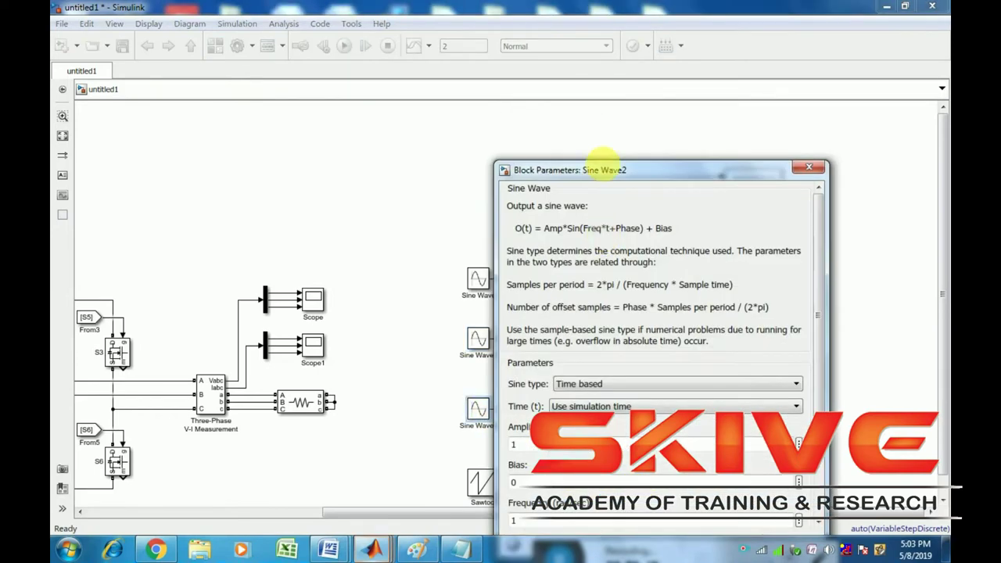
left_click_drag(604, 177, 603, 119)
scroll(547, 391, "down", 3)
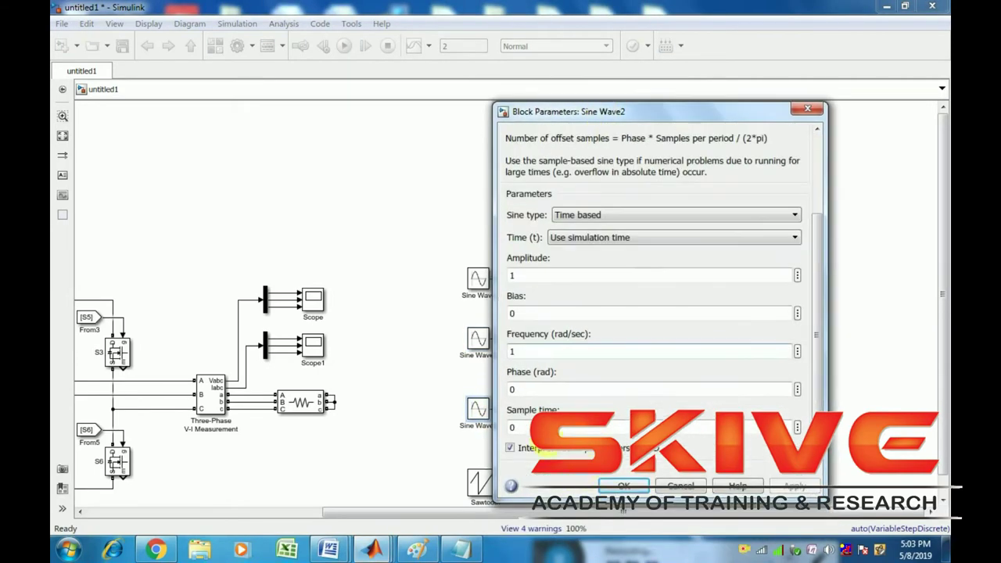
key("BackSpace")
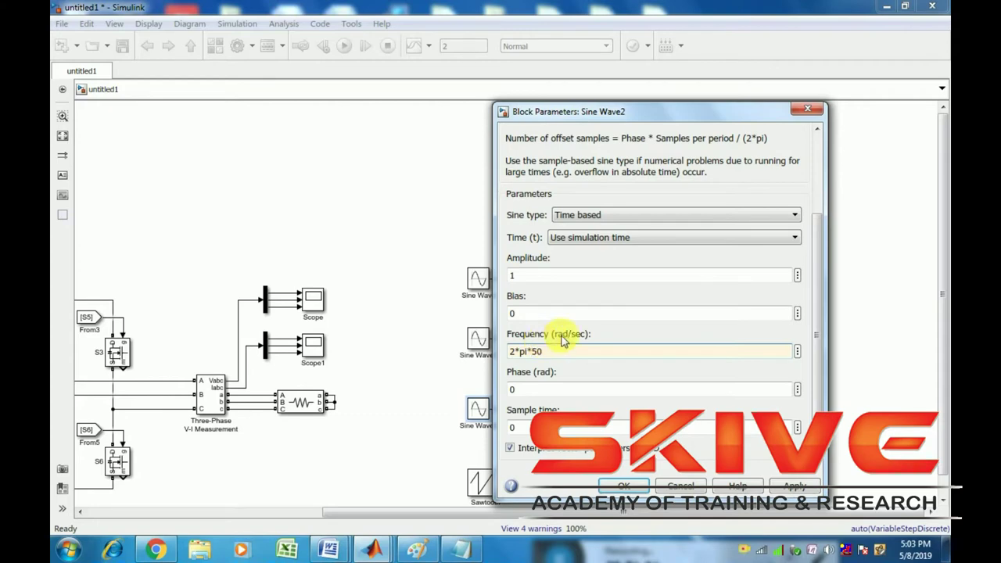
key("Tab")
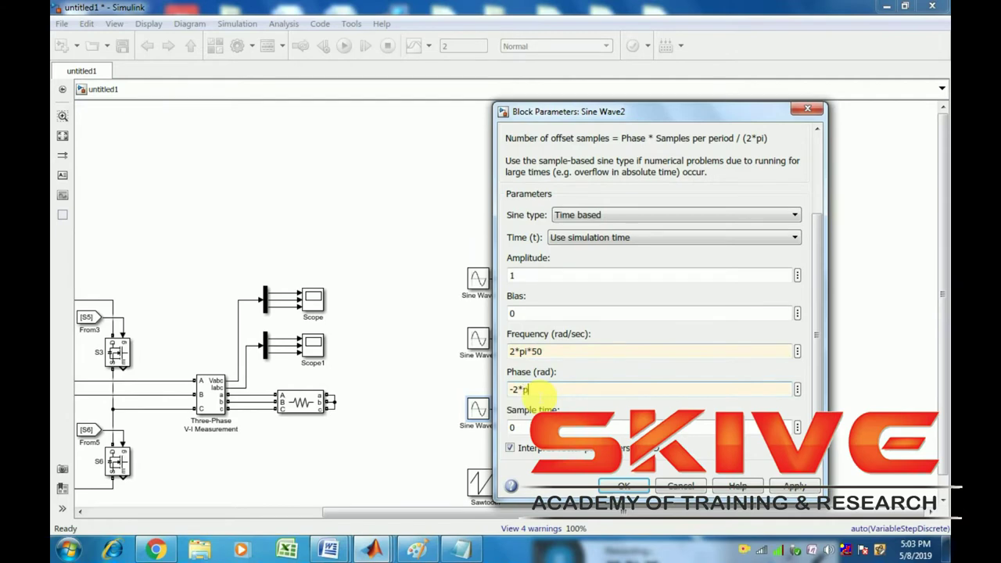
type("-2*pi/3")
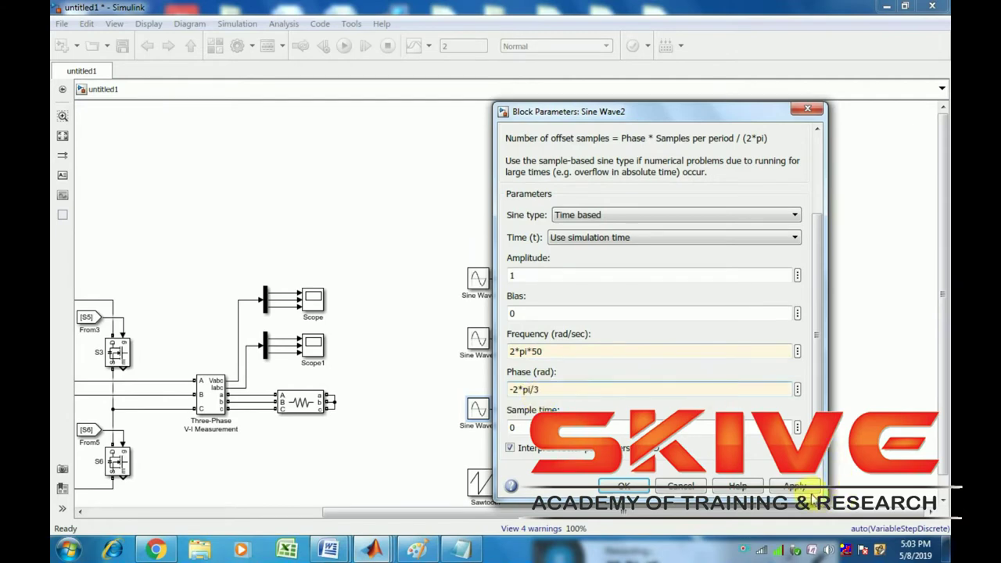
left_click(624, 486)
Check that the Sawtooth Generator carrier frequency is 1e3 Hz and leave it unchanged
double_click(486, 482)
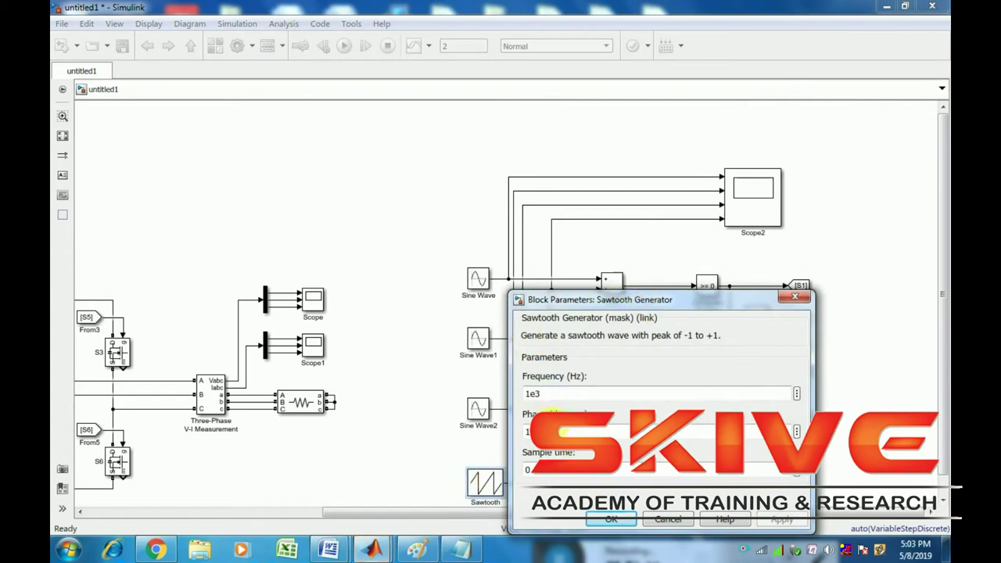
left_click(611, 519)
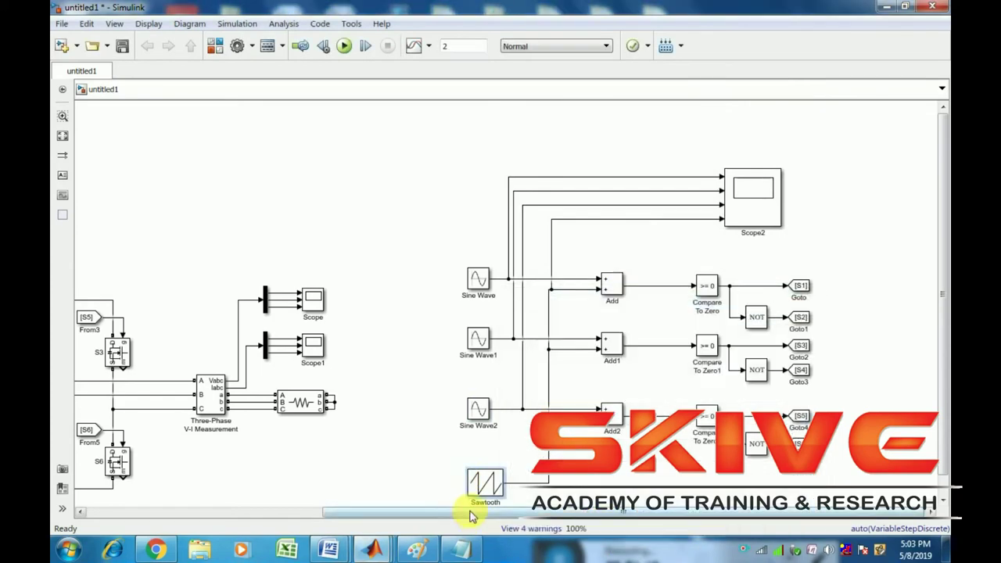
left_click_drag(470, 512, 417, 515)
scroll(590, 365, "down", 3)
Run the three-phase inverter simulation through to its 2 s stop time
scroll(449, 122, "up", 3)
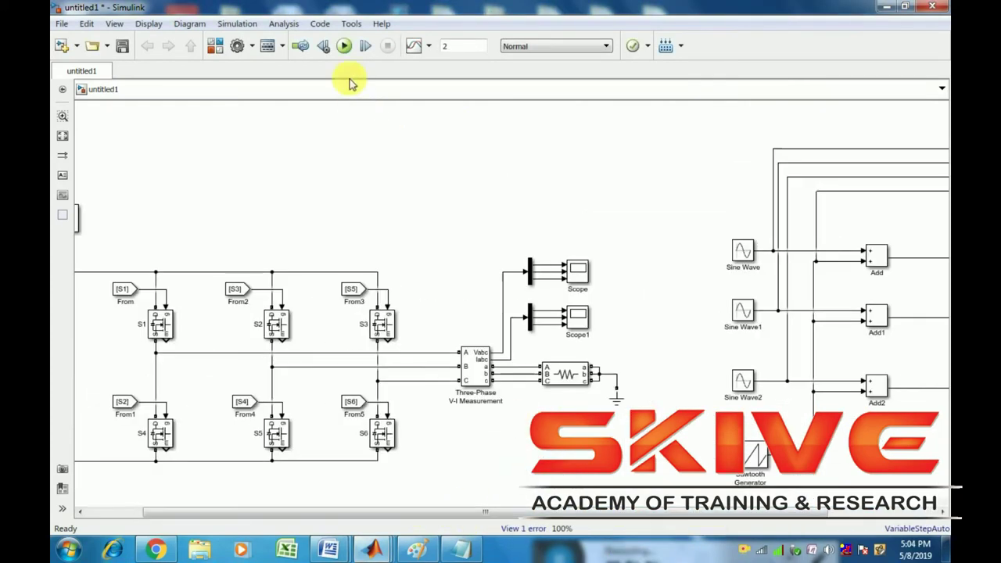
left_click(345, 47)
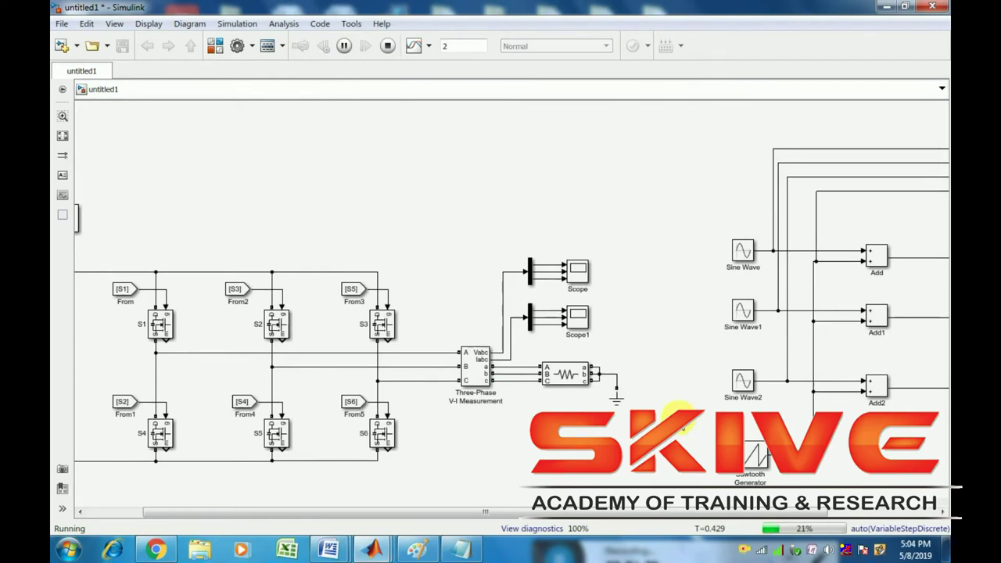
scroll(599, 377, "down", 1)
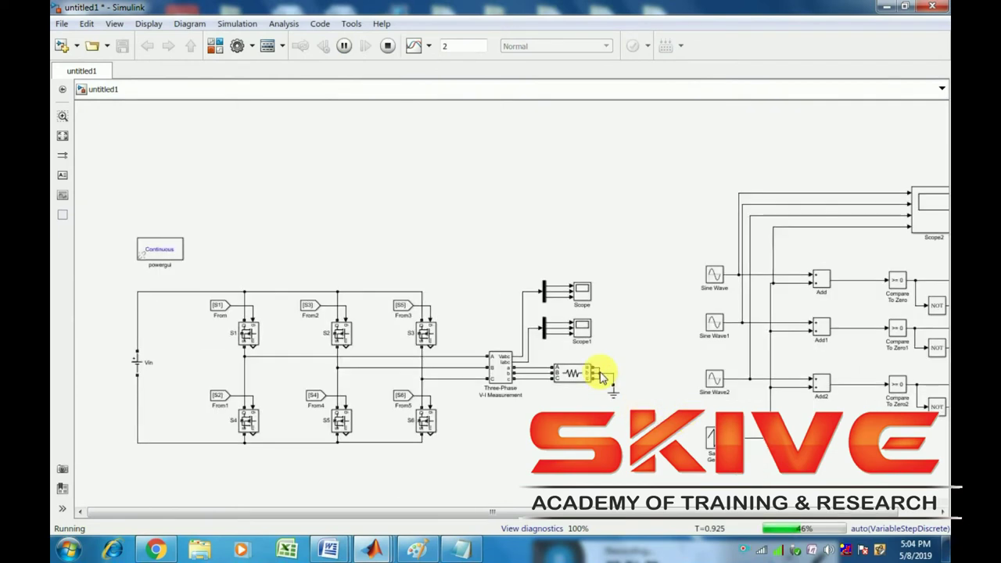
scroll(600, 377, "down", 1)
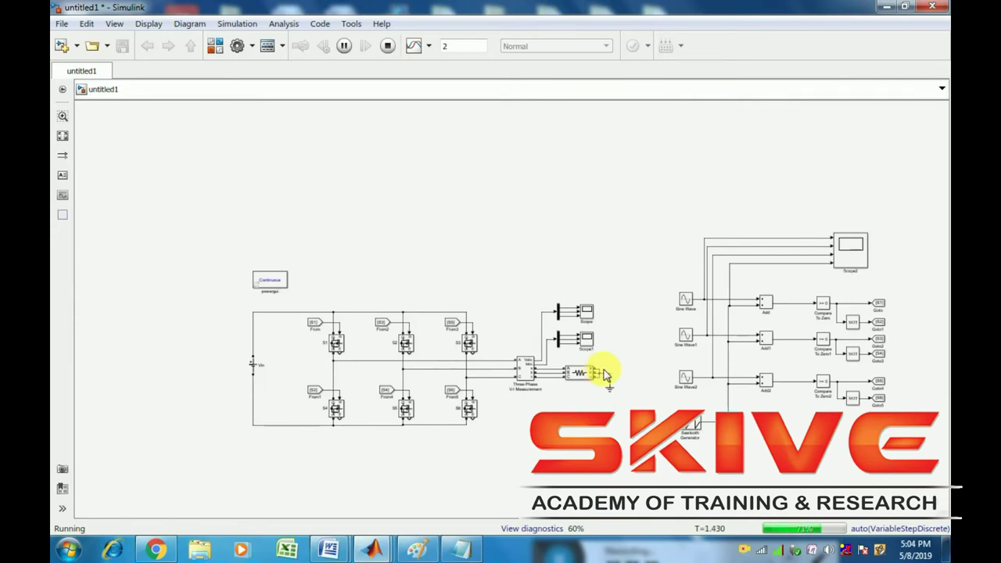
scroll(605, 374, "up", 1)
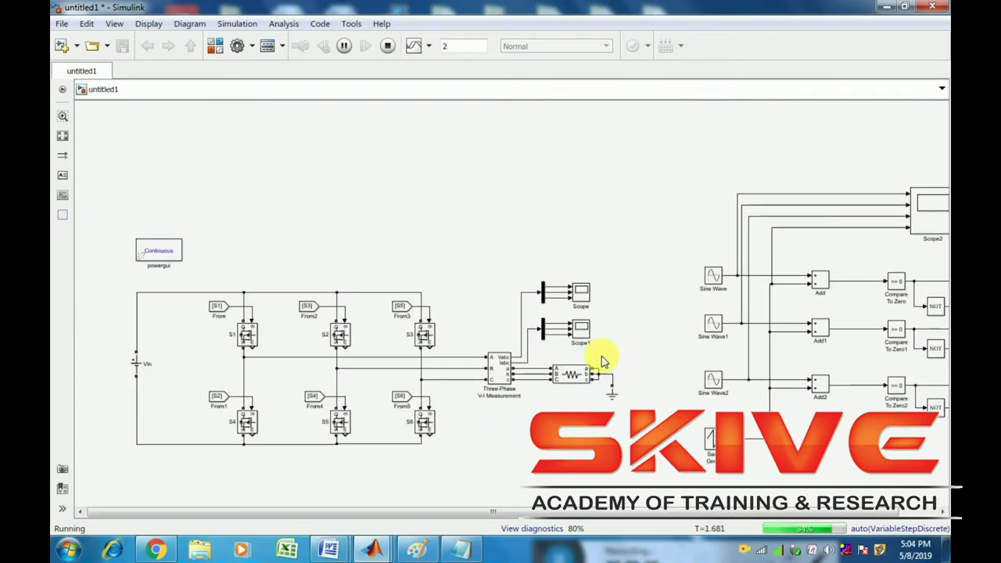
double_click(581, 294)
Set the Scope's Axes scaling to Auto in its Configuration Properties
left_click(310, 123)
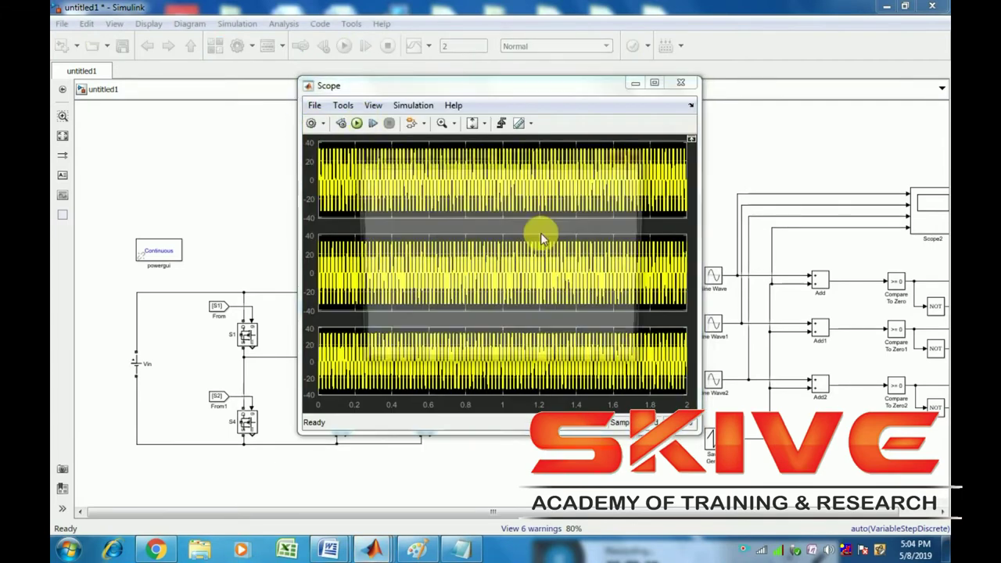
left_click(520, 319)
left_click(492, 345)
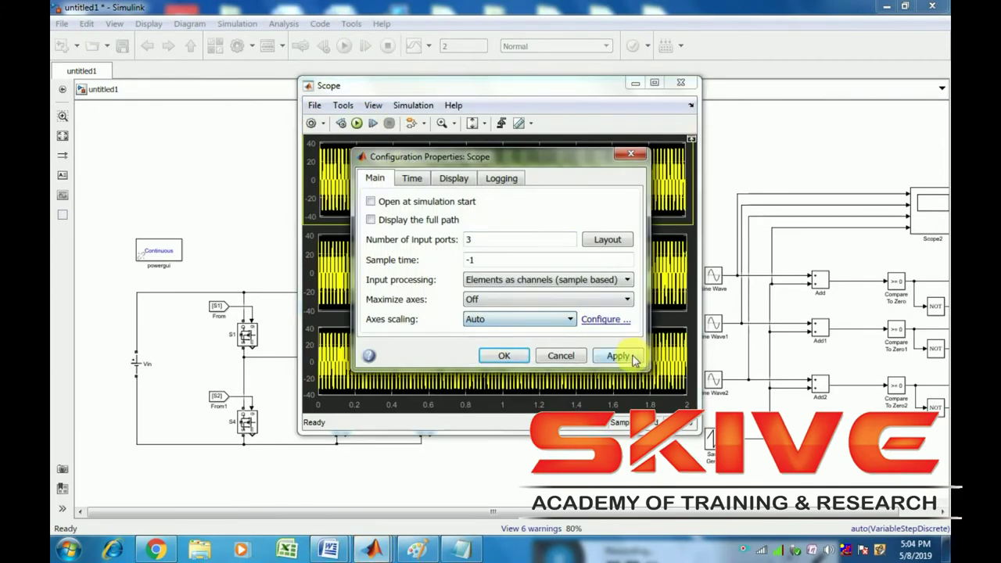
left_click(618, 355)
left_click(505, 357)
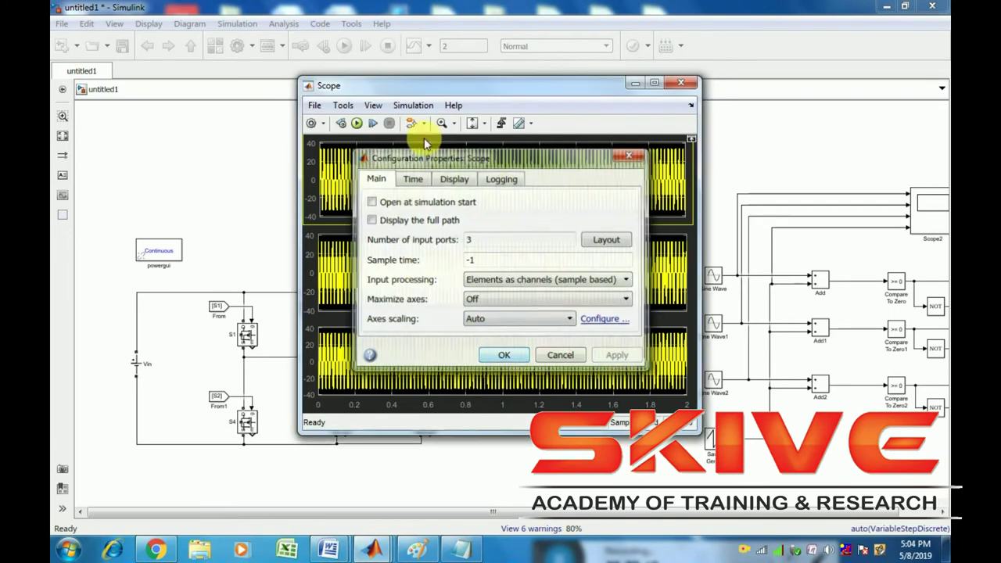
Zoom the phase-voltage plots to about 0.56–0.72 s, maximize the Scope, then close it
left_click(438, 126)
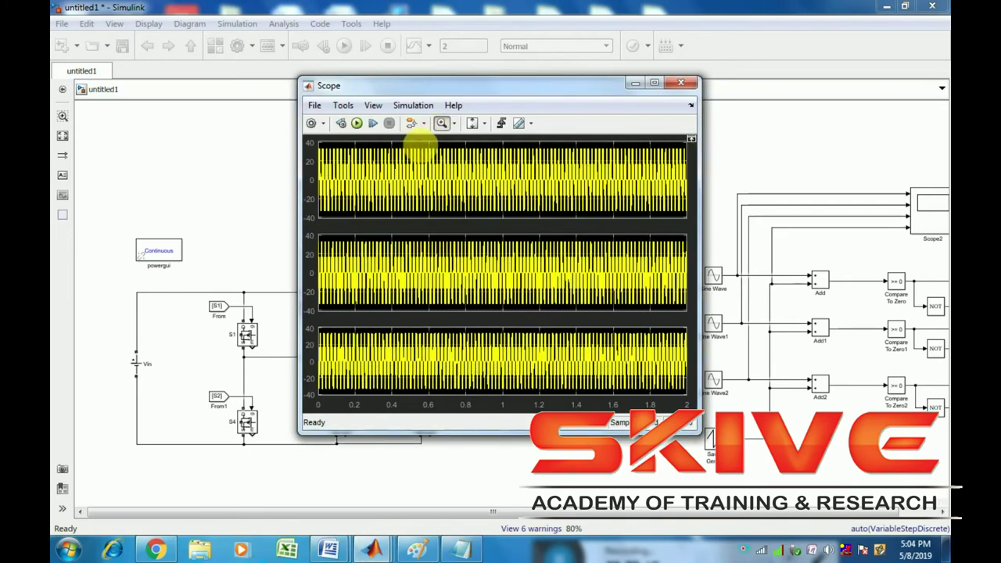
left_click_drag(420, 149, 450, 139)
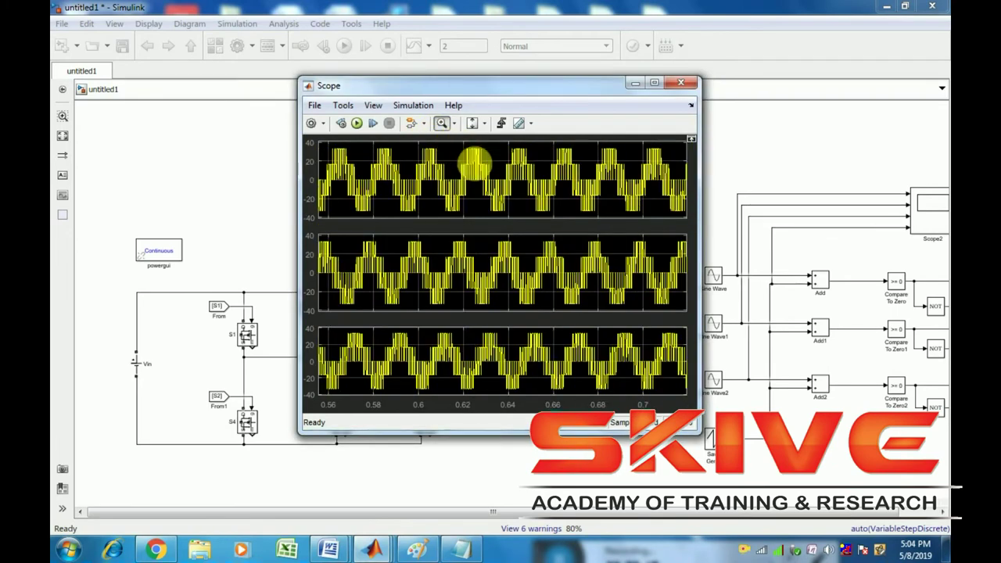
left_click(654, 82)
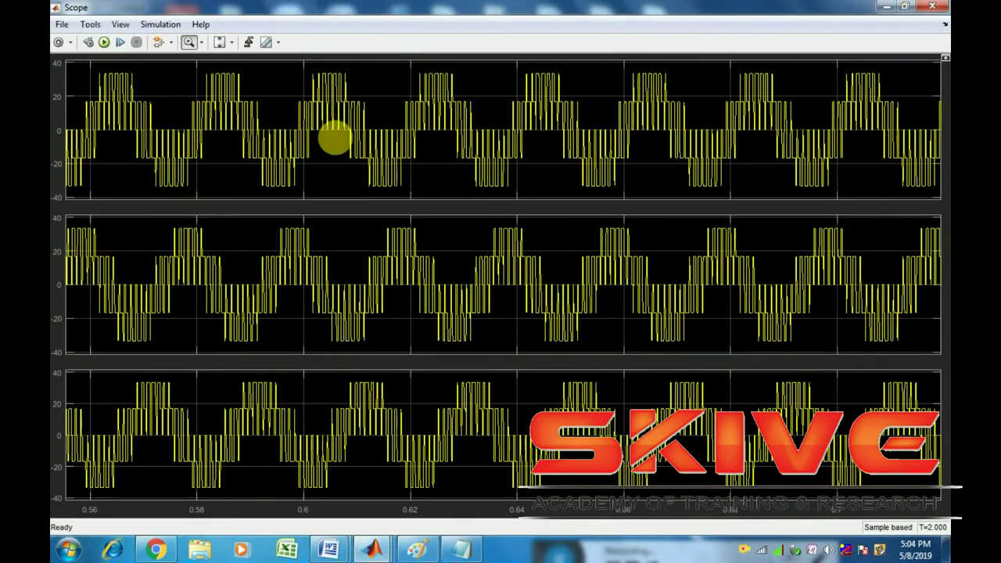
left_click(930, 8)
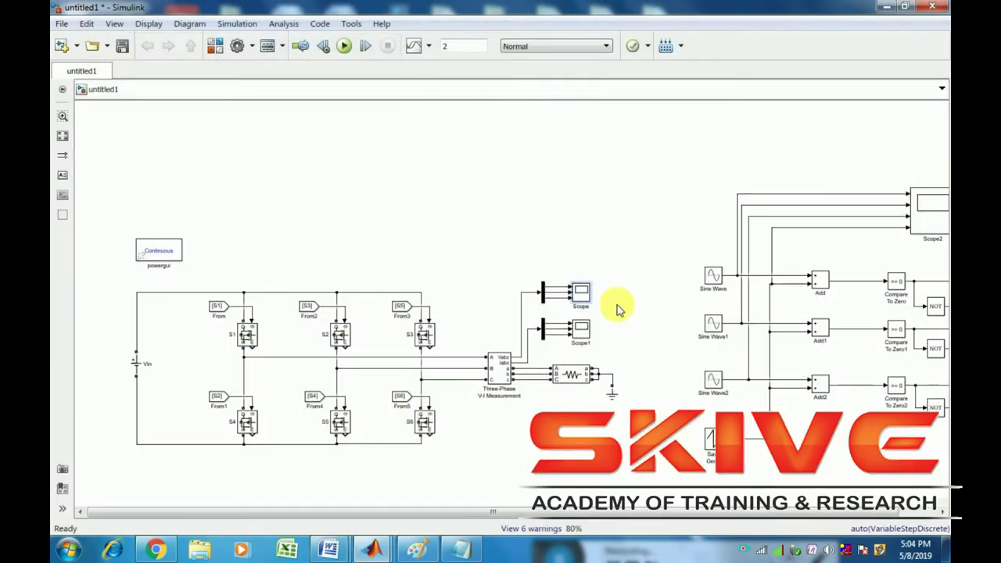
double_click(583, 327)
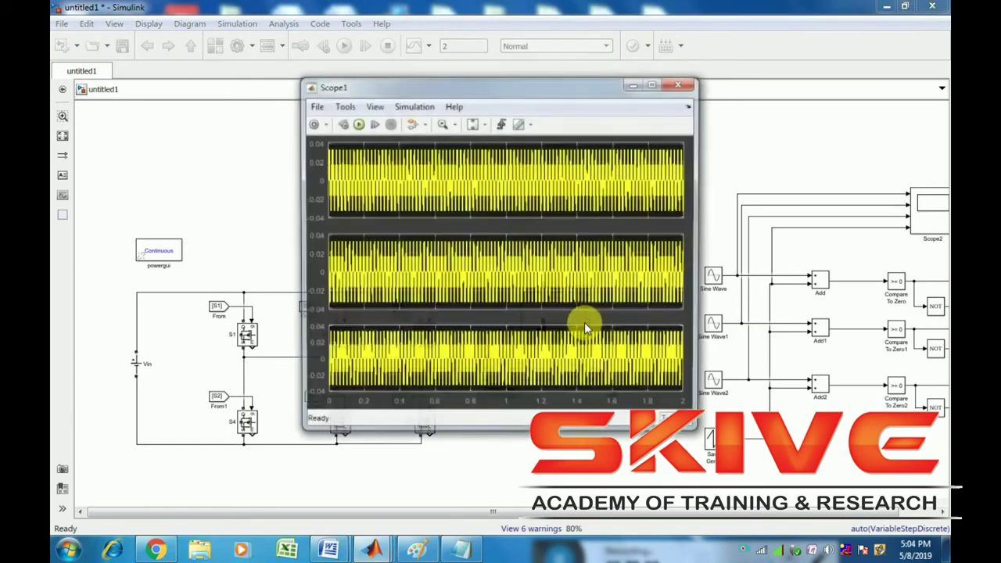
left_click(438, 126)
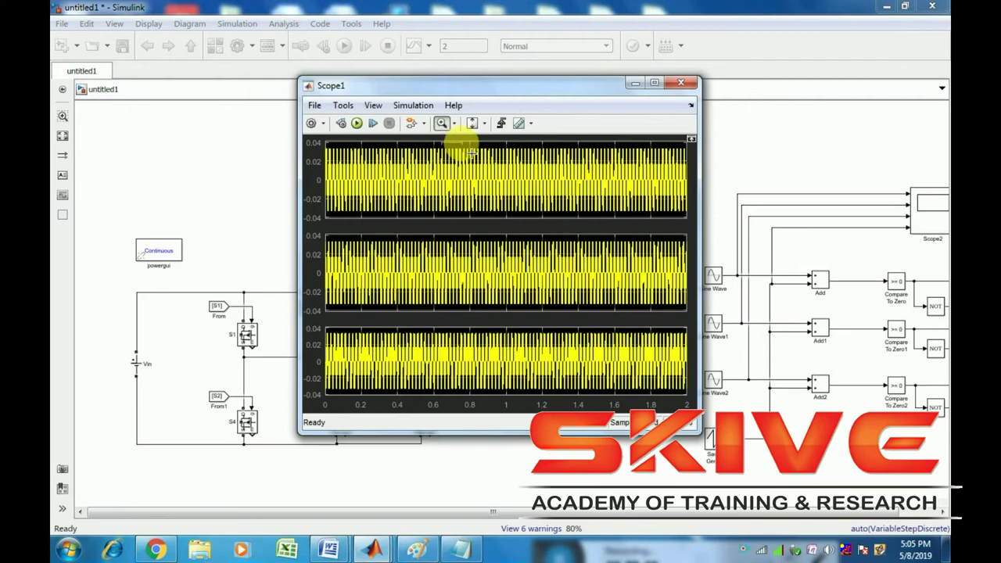
left_click(468, 149)
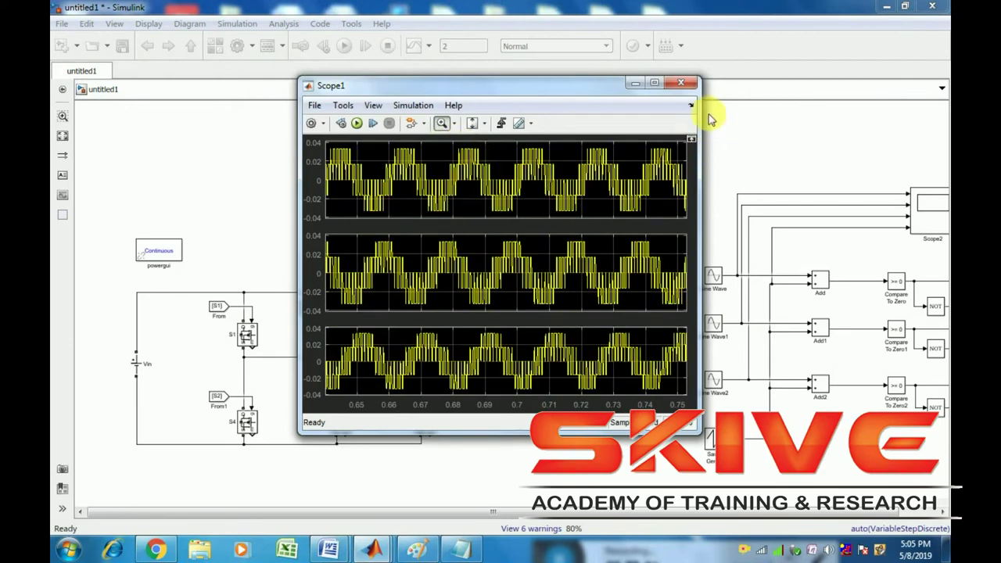
left_click(682, 84)
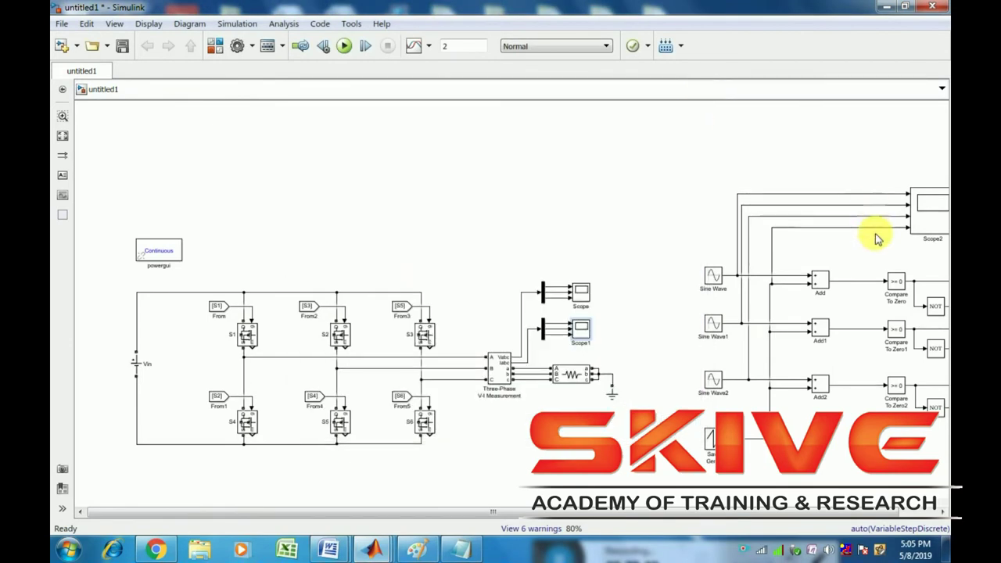
left_click(925, 204)
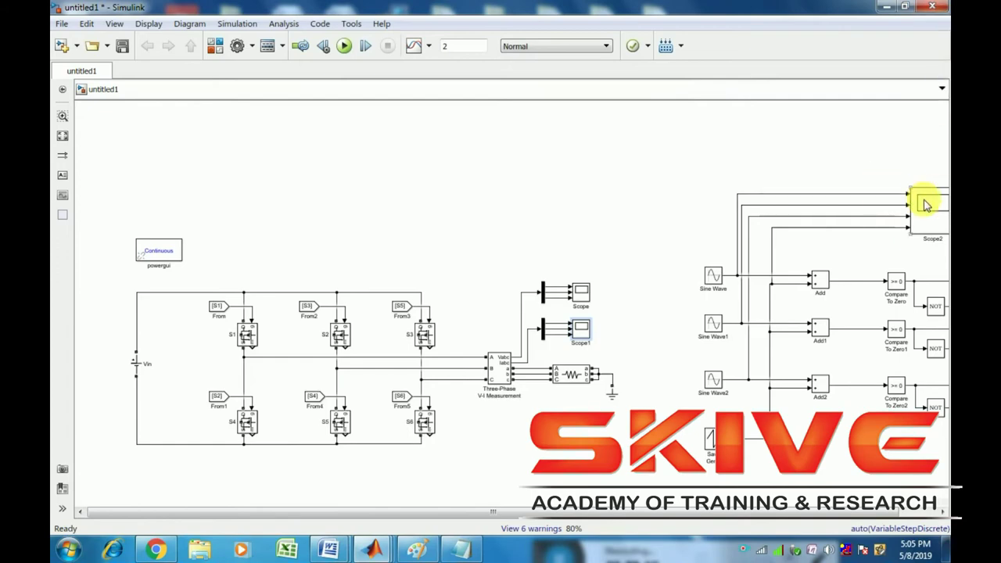
Open Scope2 and set its Axes scaling to Auto
double_click(925, 204)
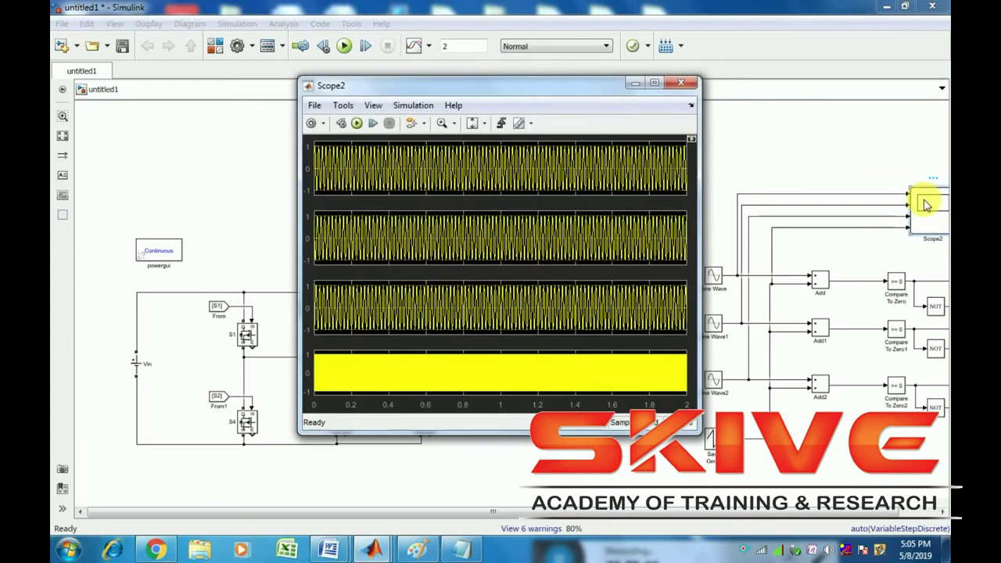
left_click(310, 123)
left_click(548, 319)
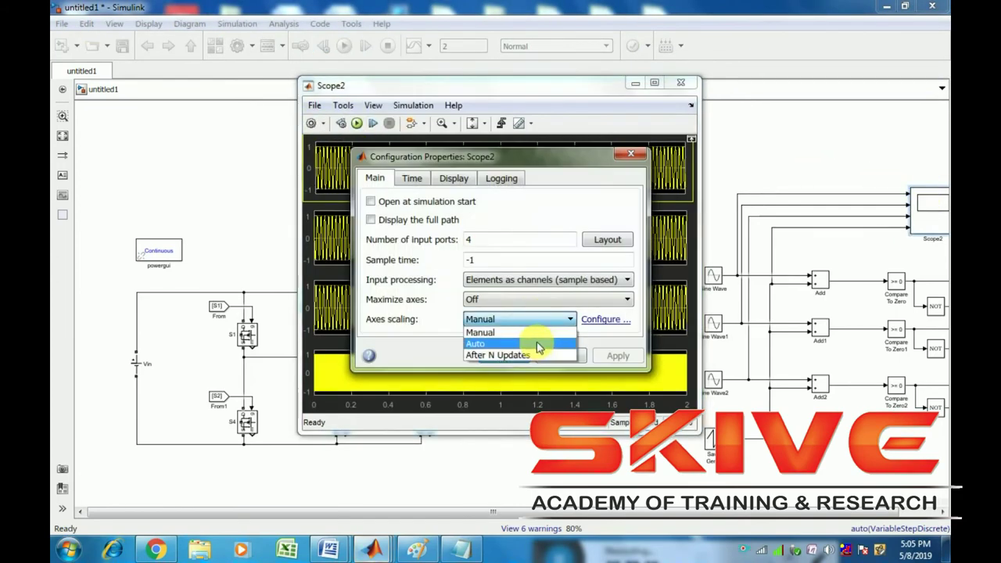
left_click(539, 342)
left_click(622, 358)
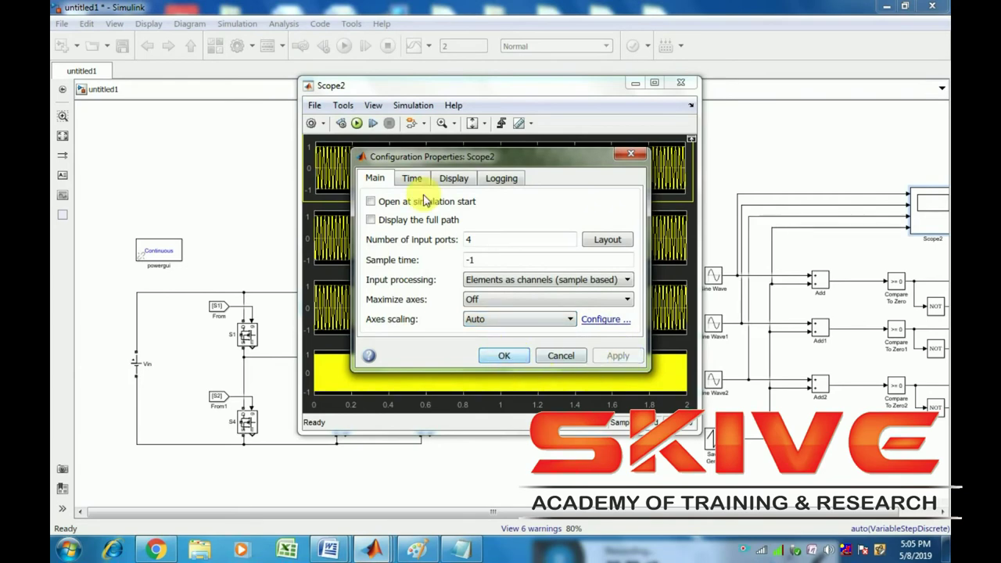
left_click(443, 125)
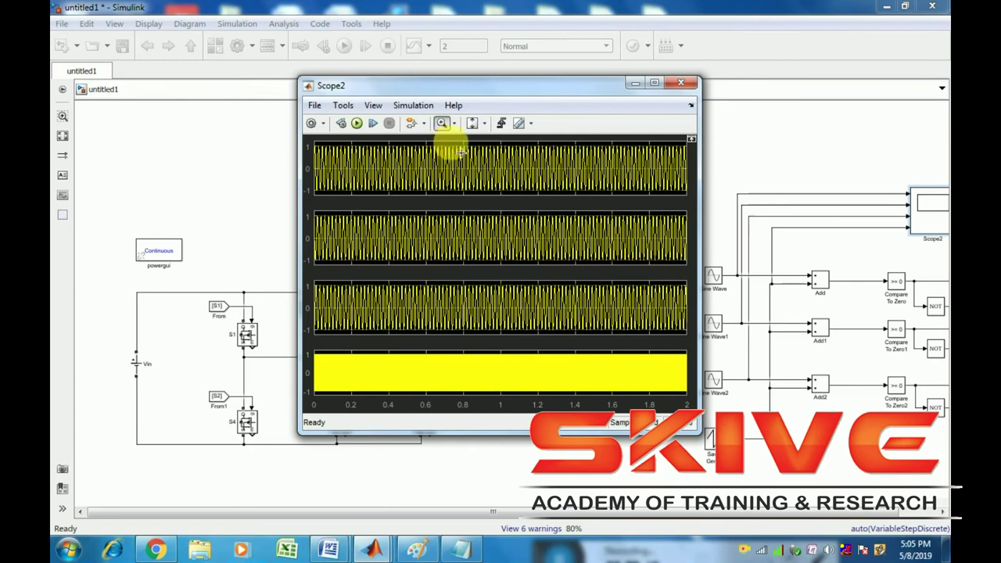
Zoom Scope2 to 0.7–0.8 s, then onto the sawtooth carrier ramps, and close it
left_click_drag(472, 151, 446, 150)
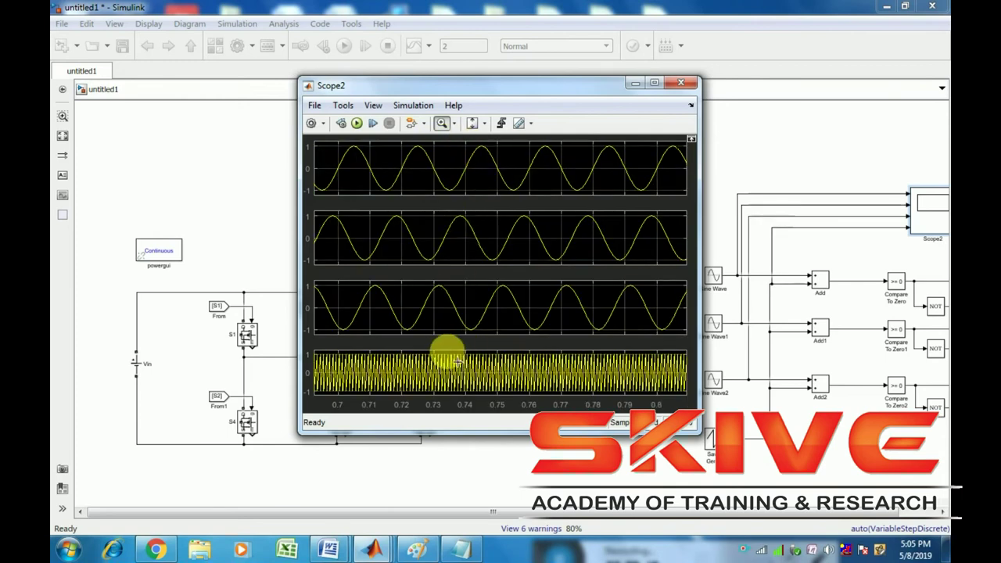
left_click_drag(468, 360, 458, 351)
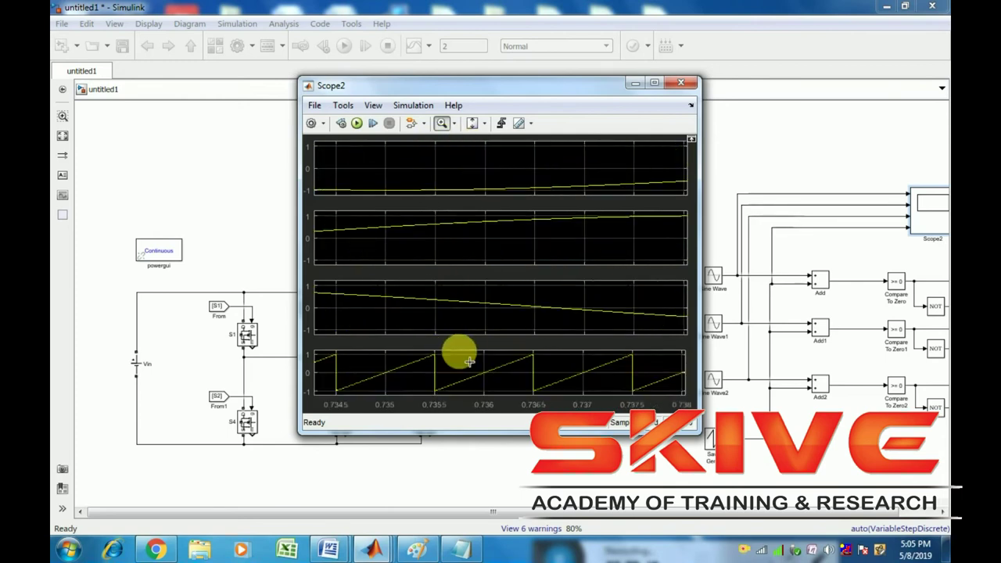
left_click(684, 85)
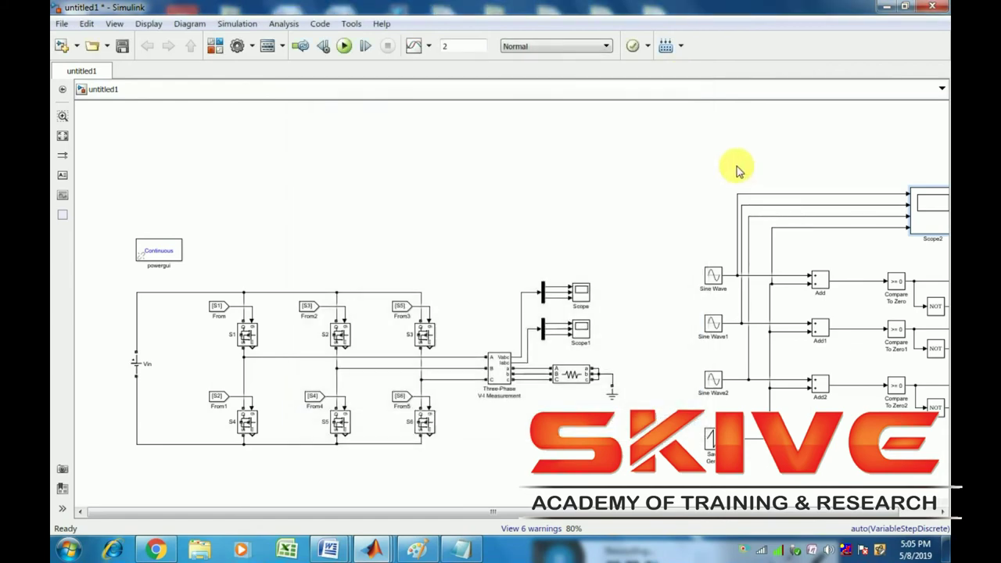
Confirm Vin's amplitude is 50 V, then reopen the Scope and rescale the top voltage plot
double_click(580, 296)
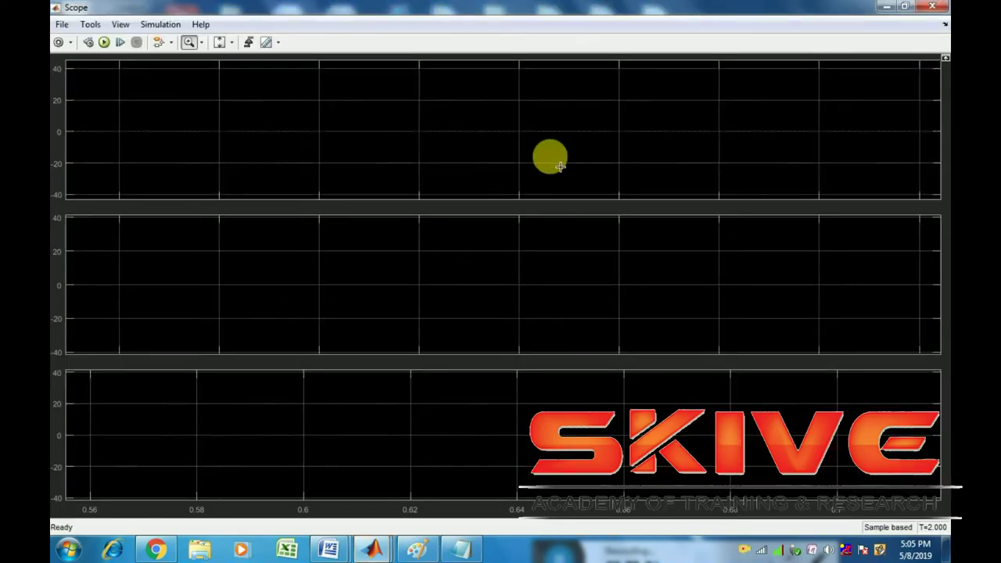
left_click(942, 6)
double_click(137, 361)
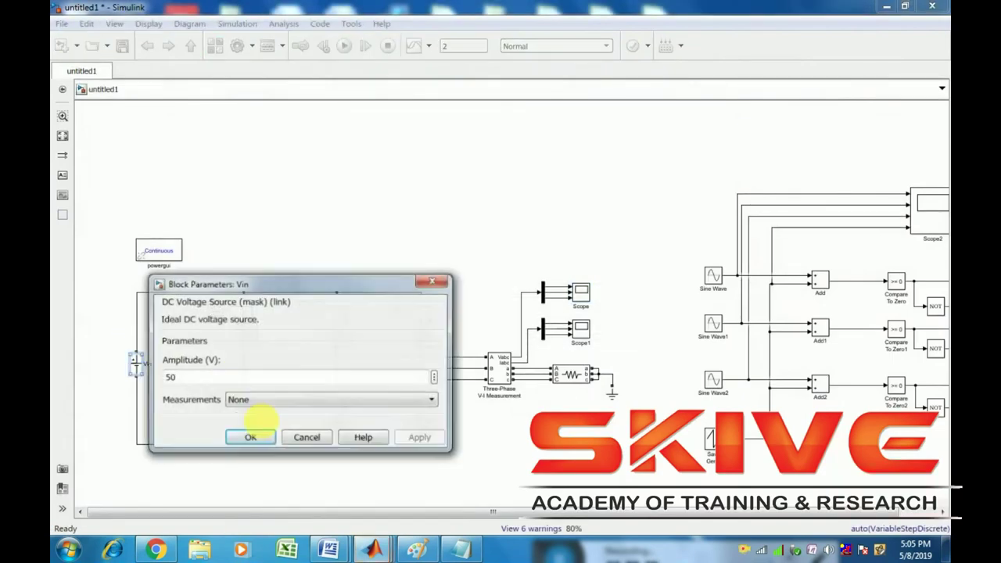
left_click(252, 438)
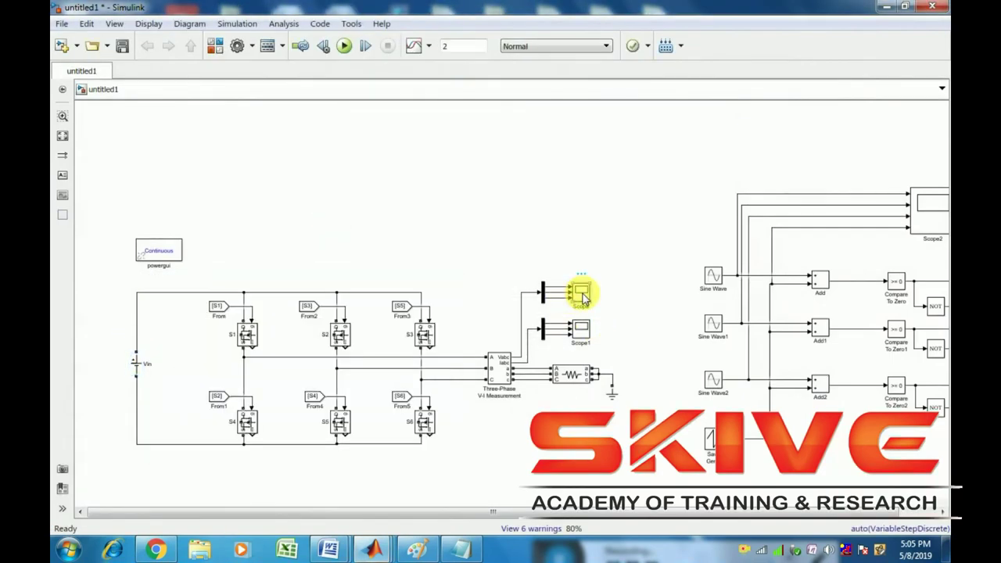
double_click(580, 294)
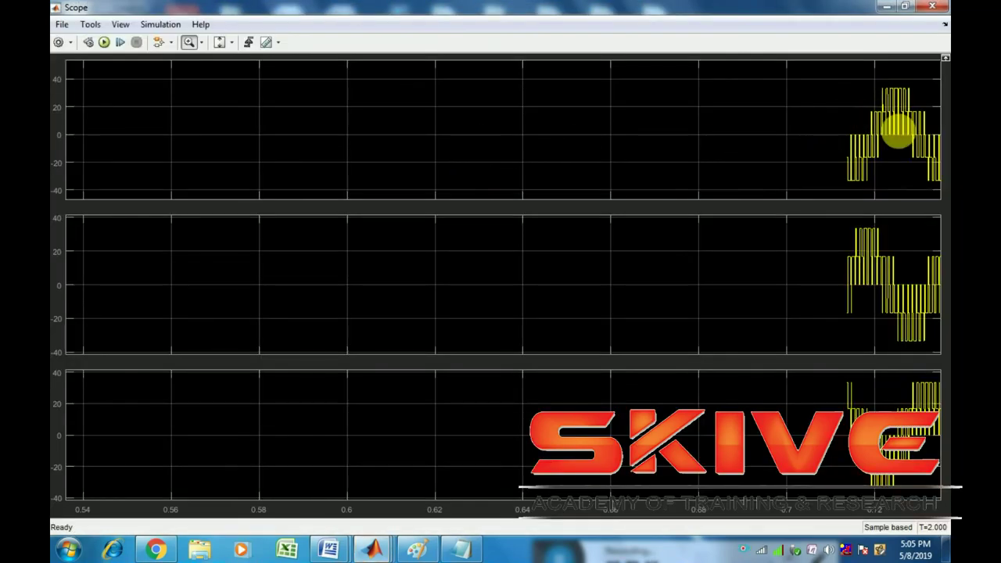
left_click(909, 141)
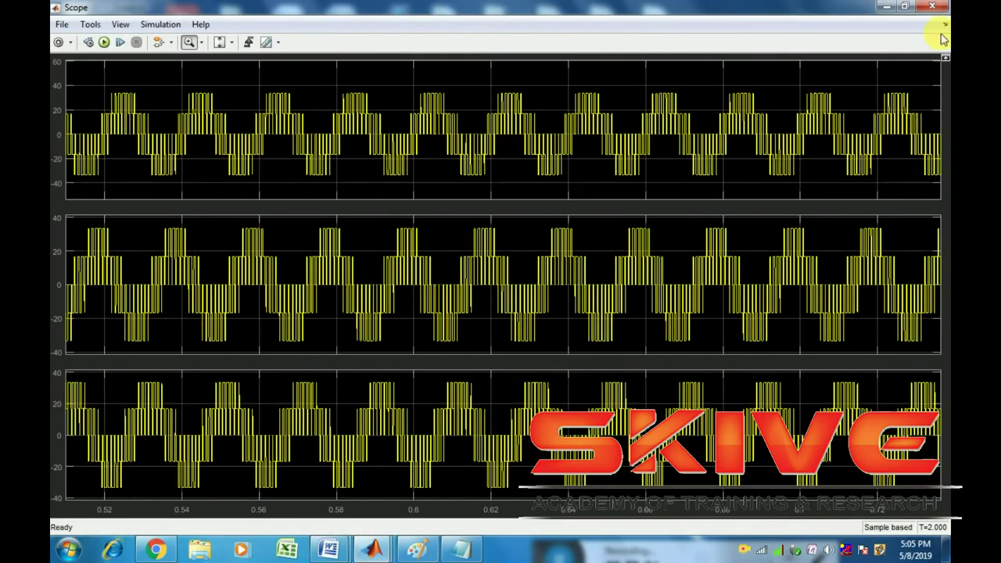